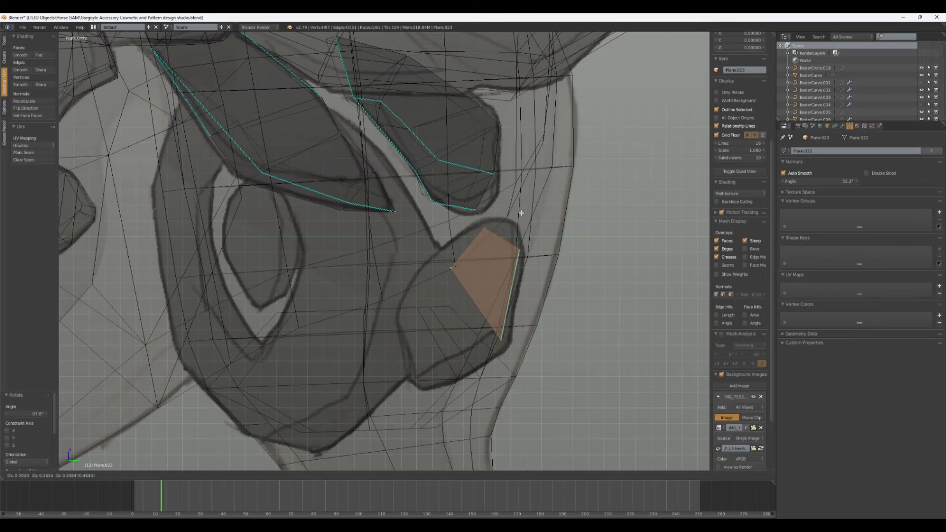
Step: Place the rotated face on the sketched plate beside the leg and move its inner corner vertex onto the outline
click(509, 214)
shift+middle_drag(449, 255, 424, 217)
right_click(421, 218)
key(g)
click(409, 209)
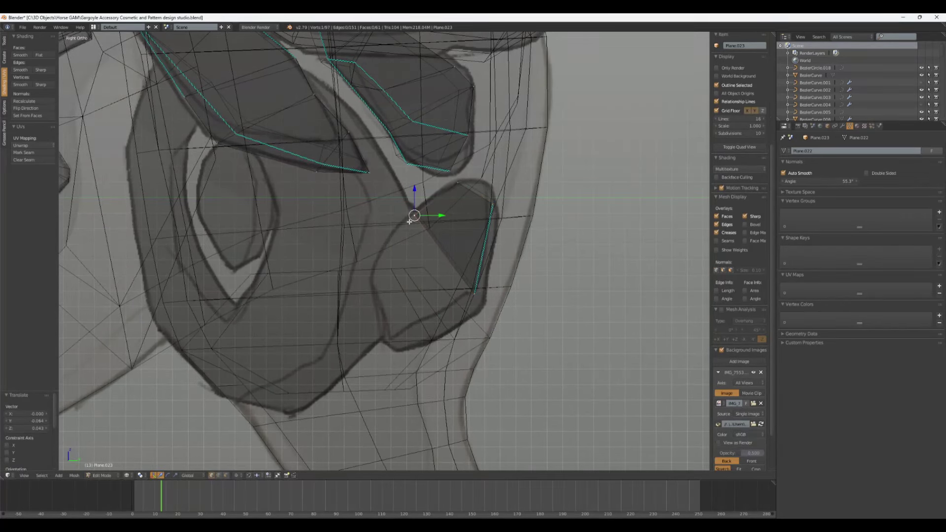
key(g)
click(405, 220)
Step: Move the face's bottom corner vertex down to the plate's sketched outline
key(a)
right_click(470, 291)
key(g)
click(474, 305)
Step: Scale, rotate and move the face's top edge to fit the upper end of the sketched plate
right_click(457, 183)
shift+right_click(492, 204)
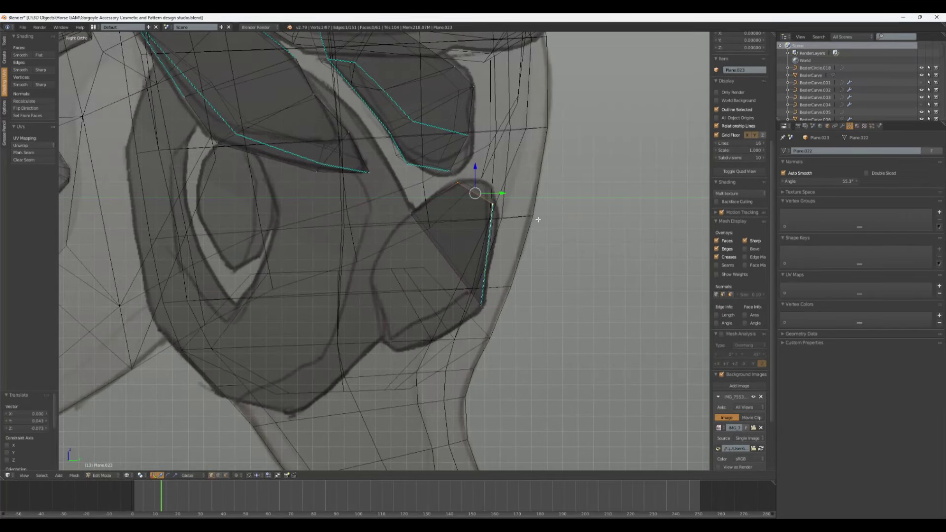
key(s)
click(563, 231)
key(r)
click(566, 251)
key(g)
click(567, 257)
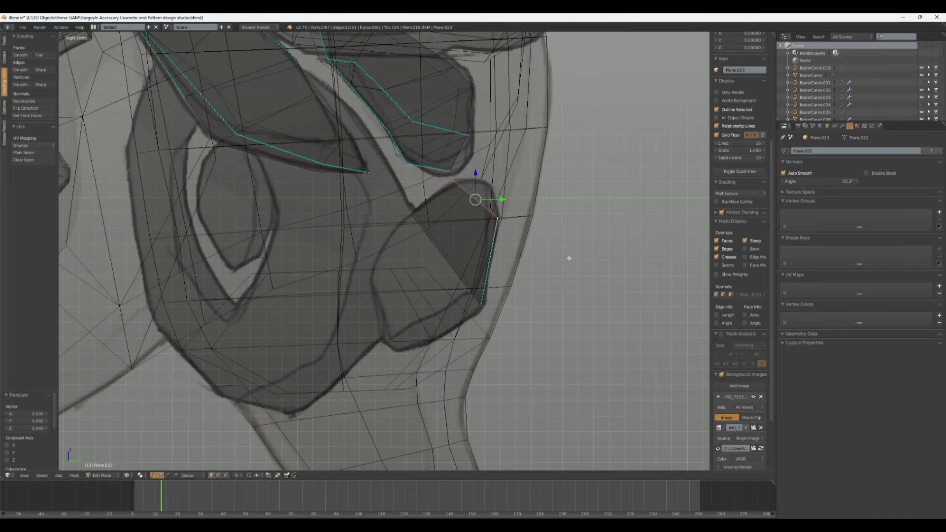
Step: Extrude the top edge, merge its new vertices at center, and place the resulting point at the plate's rounded tip
key(w)
click(589, 222)
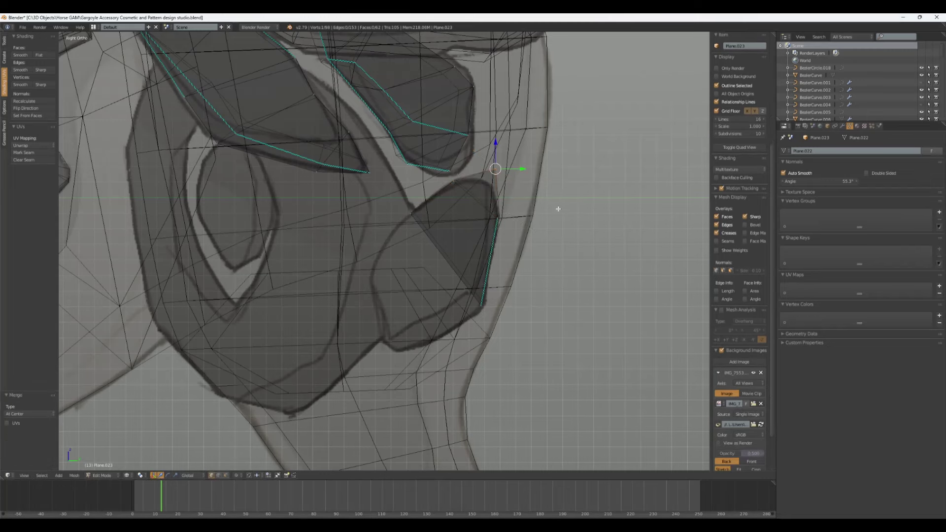
click(486, 201)
Step: Extrude the face's diagonal lower edge down across the sketched plate and scale it to the plate's width
key(a)
right_click(477, 300)
shift+right_click(416, 221)
key(z)
key(z)
key(e)
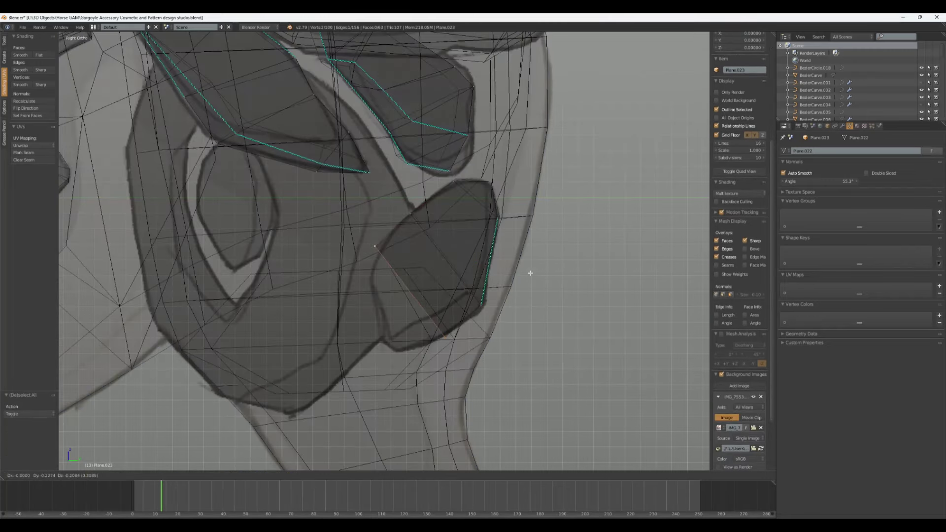
click(536, 273)
key(s)
click(525, 277)
Step: Extrude a second segment toward the plate's lower end, then scale and position its edge within the outline
key(e)
click(508, 293)
key(s)
click(484, 300)
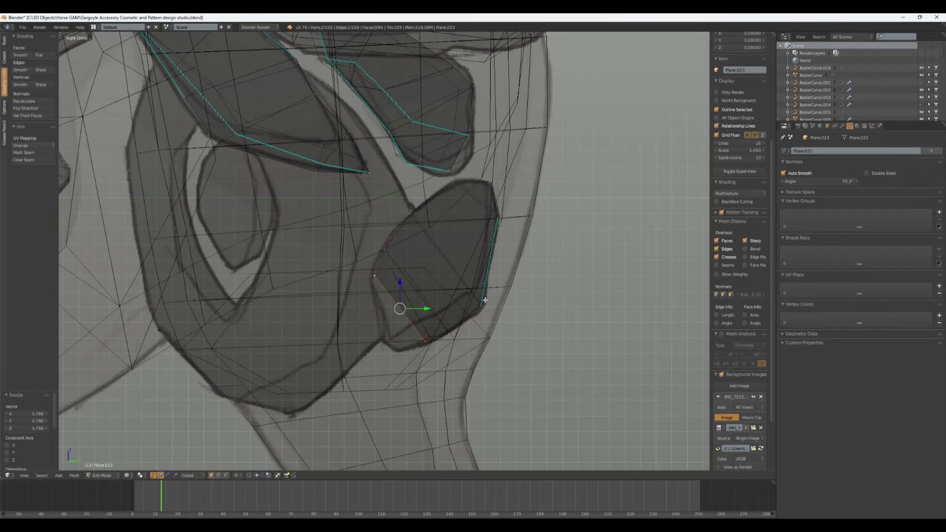
key(g)
click(480, 303)
Step: Extrude the final lower segment, then scale, rotate and move its edge to fit the sketch's narrow bottom end
key(e)
click(490, 296)
key(w)
click(481, 298)
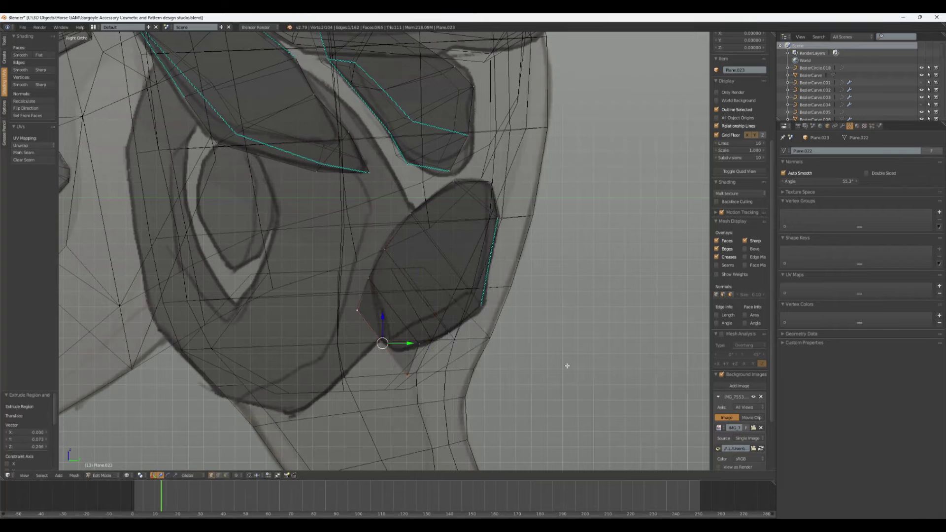
key(s)
click(422, 354)
key(r)
click(421, 344)
key(g)
click(427, 348)
Step: Adjust the vertex on the plate mesh's inner side to follow the sketched outline, checking it in solid shading
key(z)
right_click(359, 289)
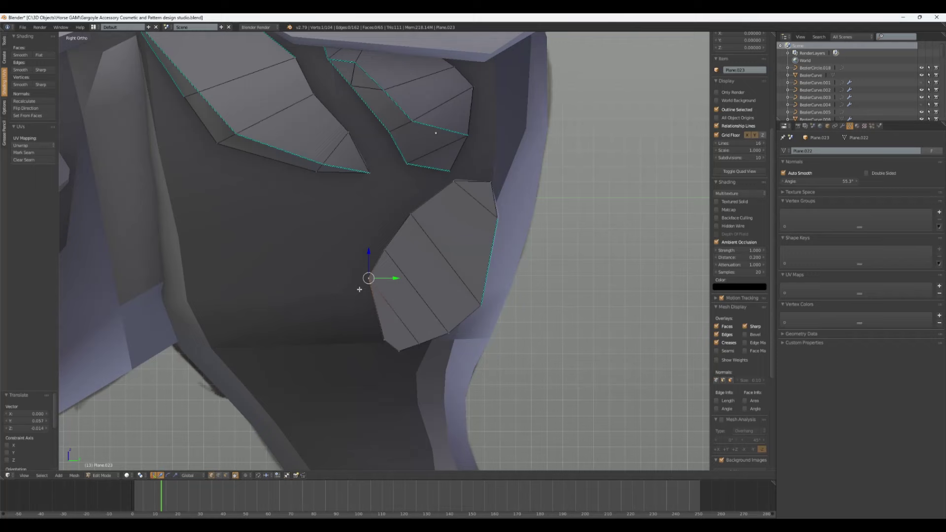
key(z)
key(g)
click(384, 286)
key(z)
Step: Add a lengthwise loop cut to the plate, slide it toward the outer edge, and mark it sharp
key(a)
key(ctrl+r)
click(405, 320)
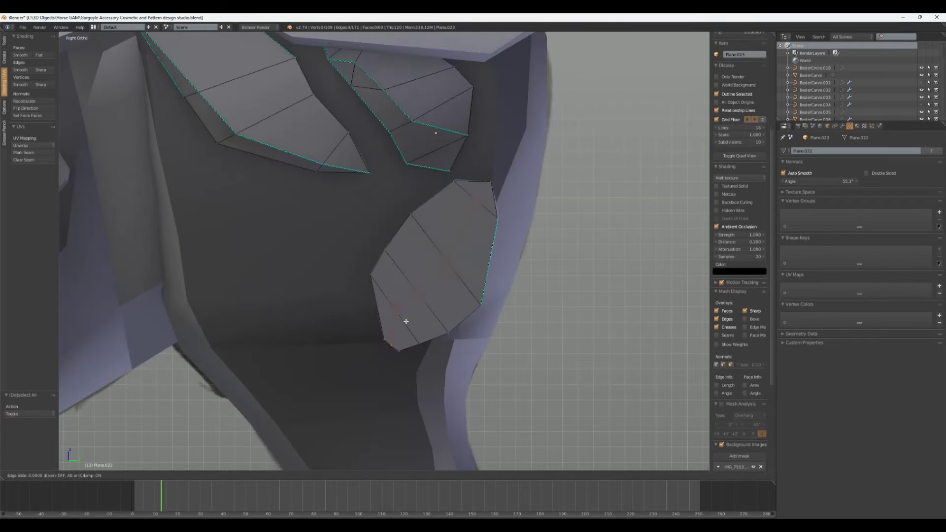
click(428, 339)
key(a)
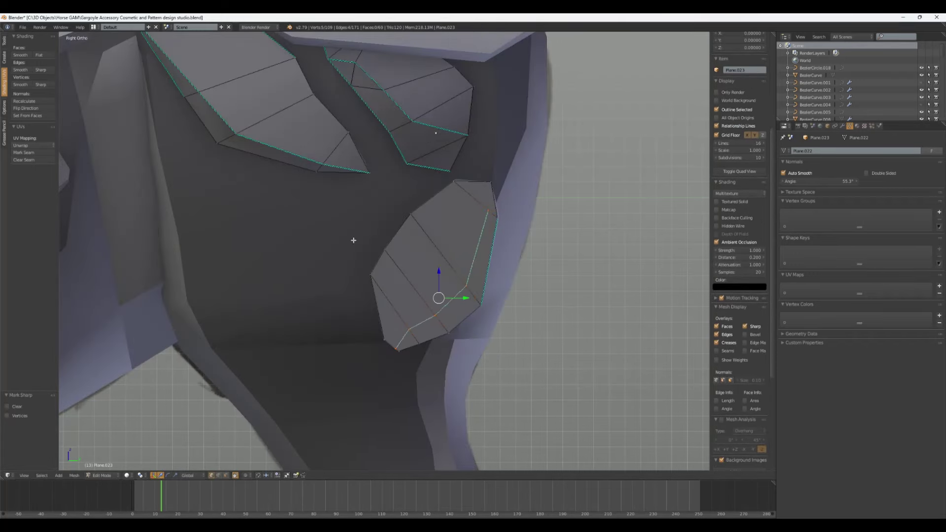
Step: Reposition the vertex at the lower end of the plate's sharp edge loop
right_click(400, 348)
key(g)
click(399, 345)
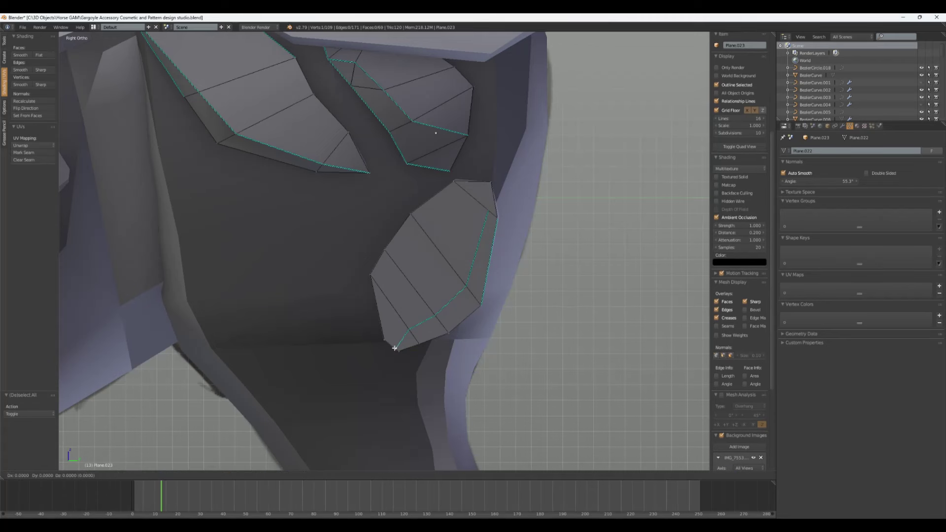
key(a)
key(w)
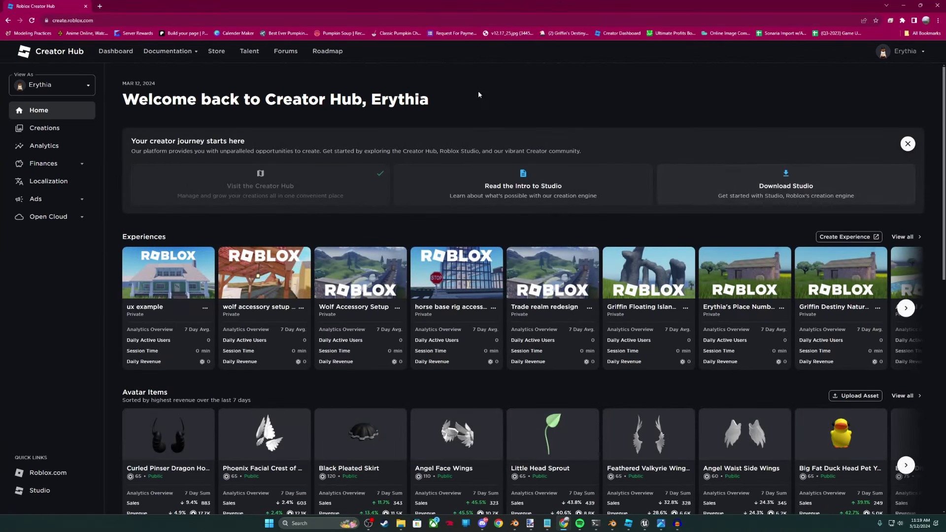
Step: Launch Roblox Studio from the Creator Hub and create a new place from the Baseplate template
click(39, 491)
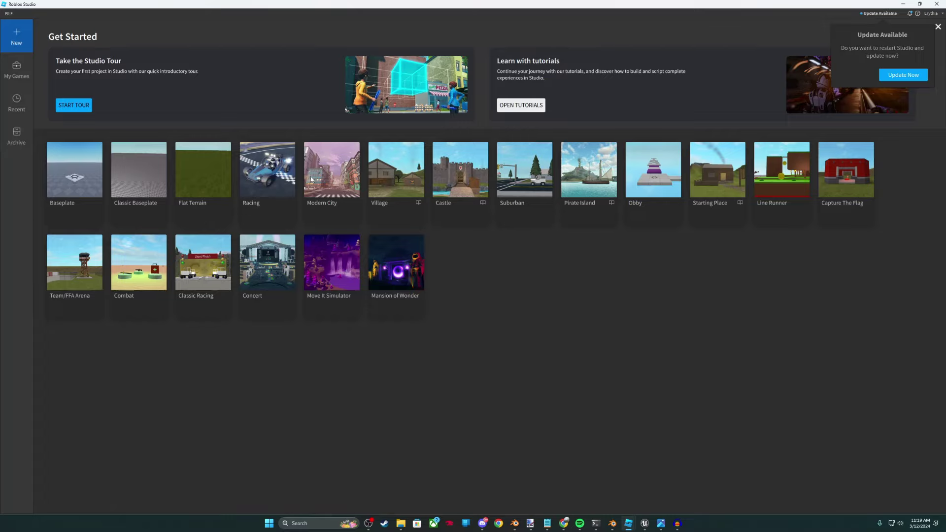
click(78, 172)
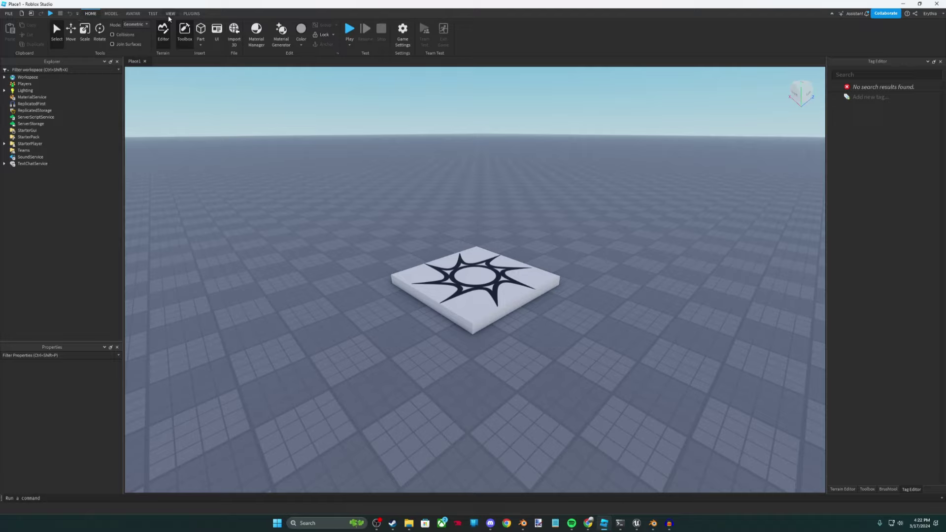
click(8, 13)
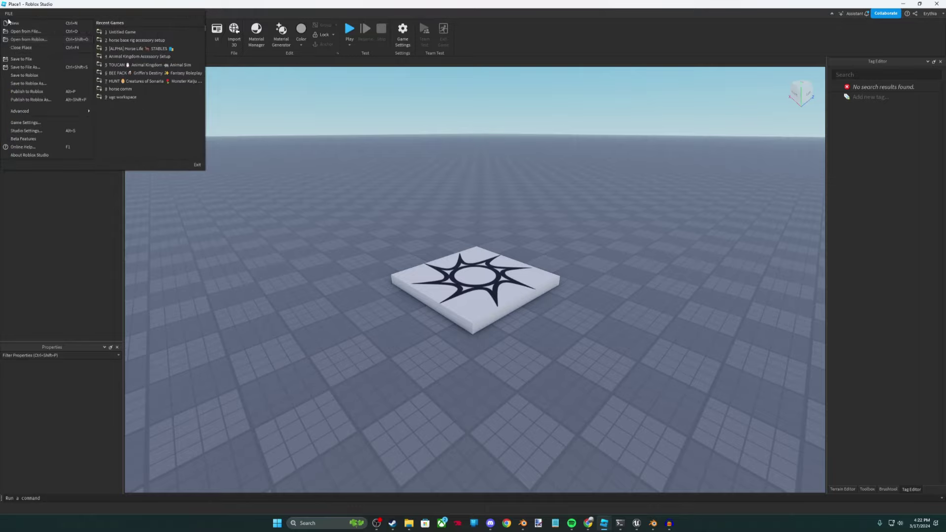
click(29, 123)
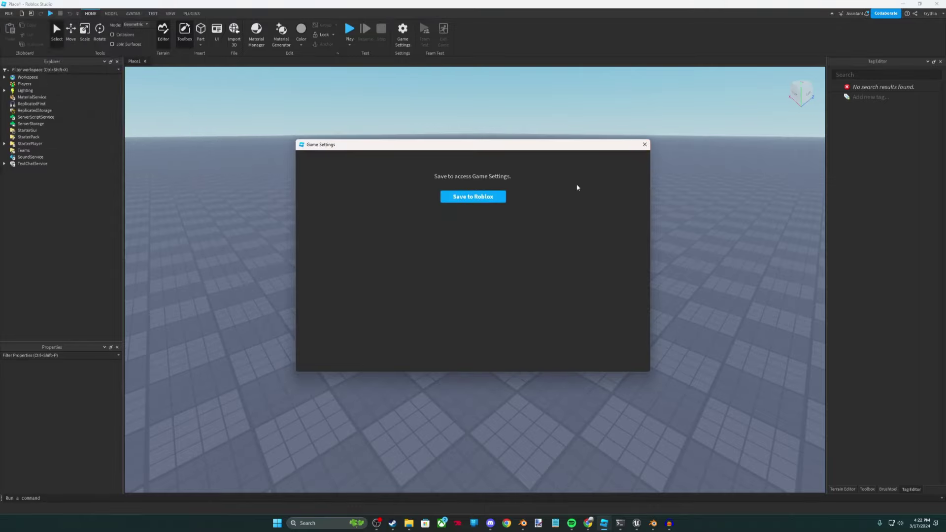
click(644, 144)
Step: Set the Editor Quality Level to Level 21 in the rendering section of Studio Settings, then close the settings
click(8, 13)
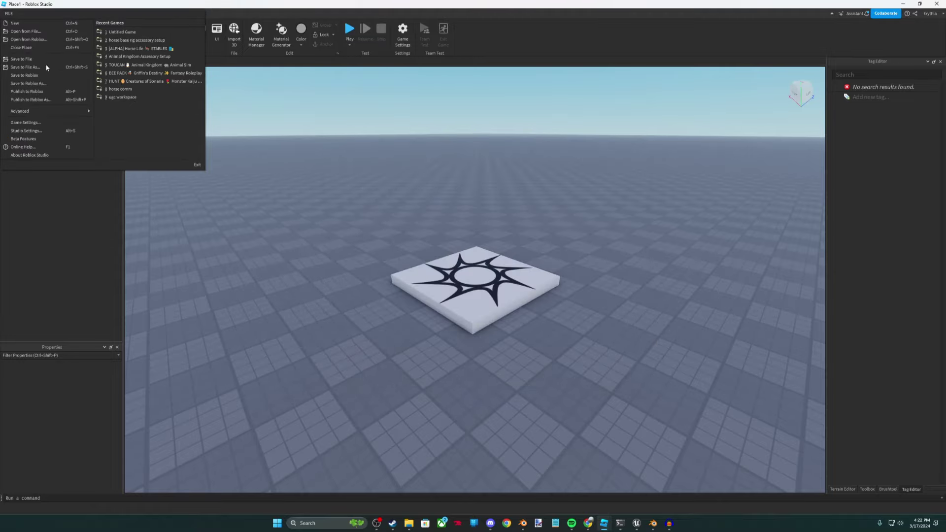
click(43, 130)
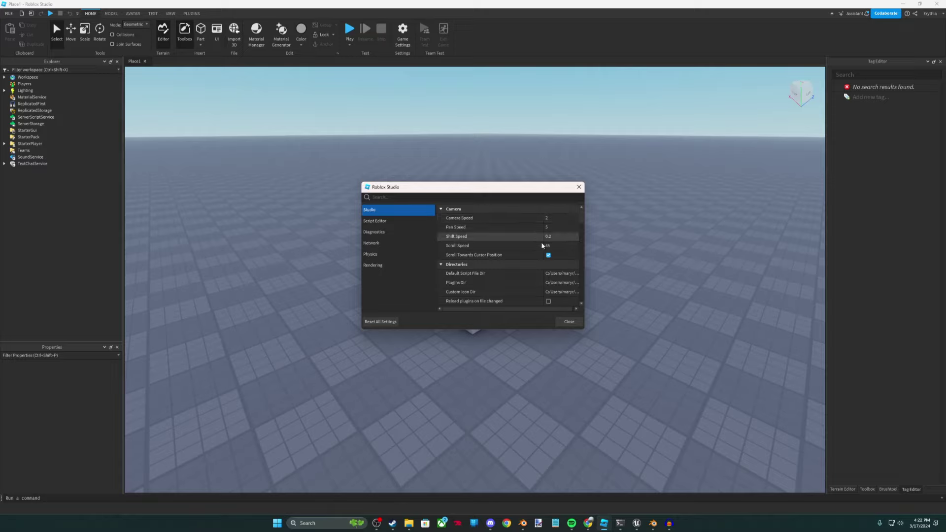
click(387, 268)
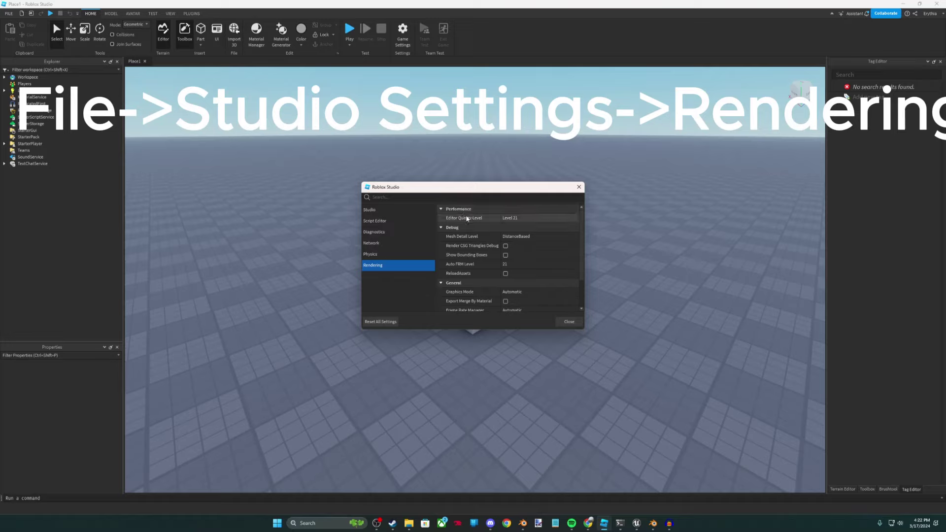
click(521, 218)
click(526, 218)
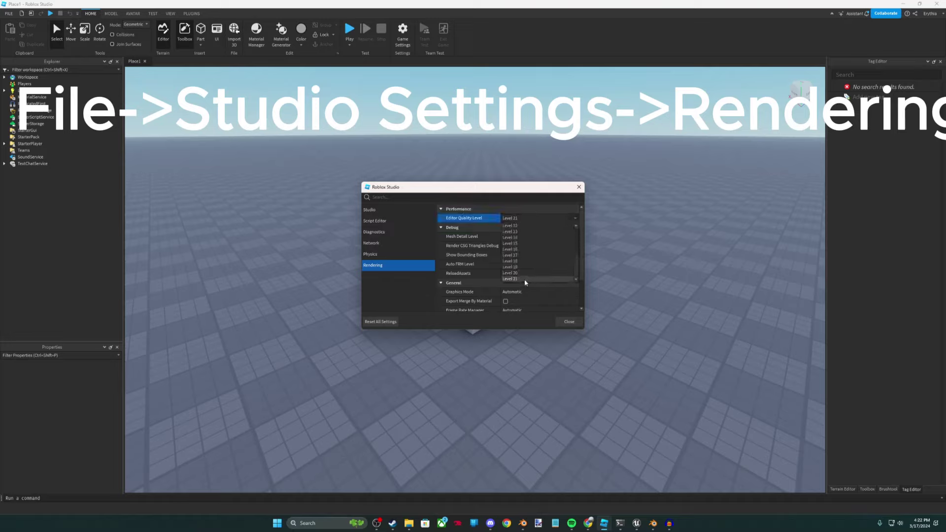
click(528, 307)
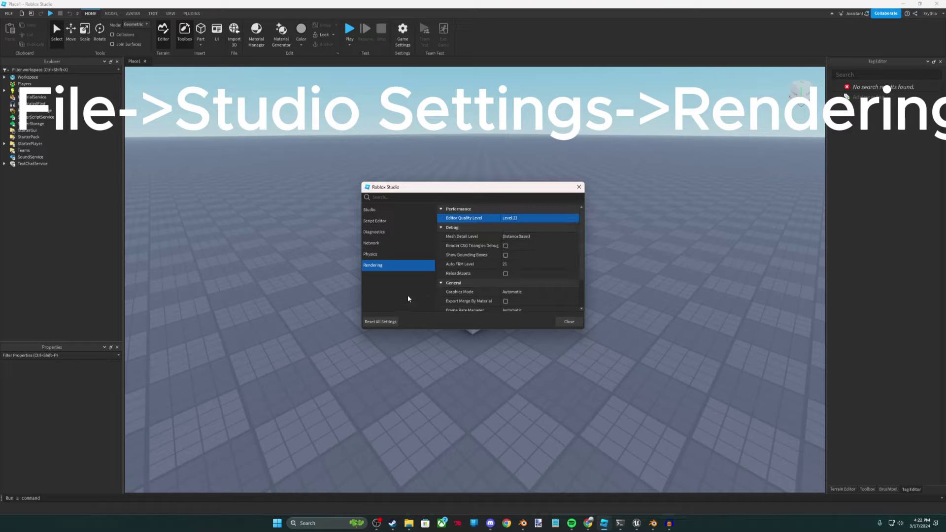
scroll(541, 302, down, 1)
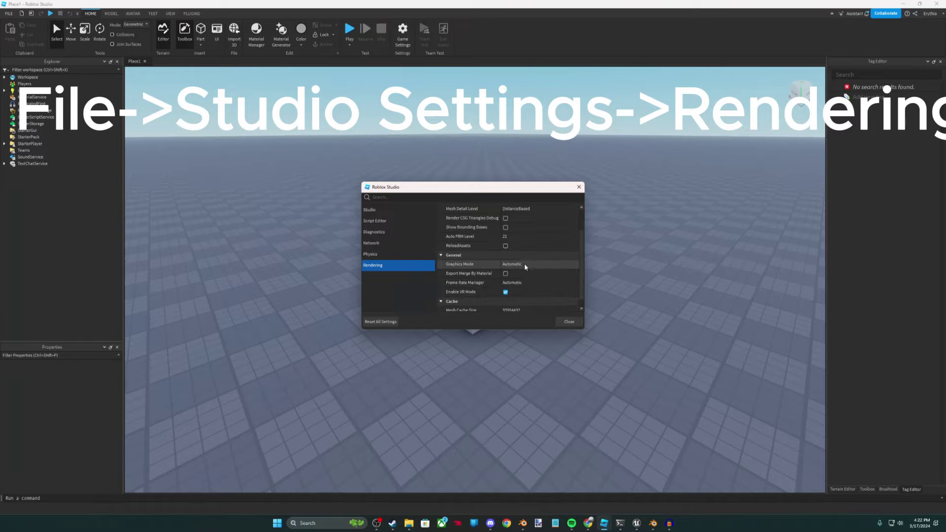
click(569, 322)
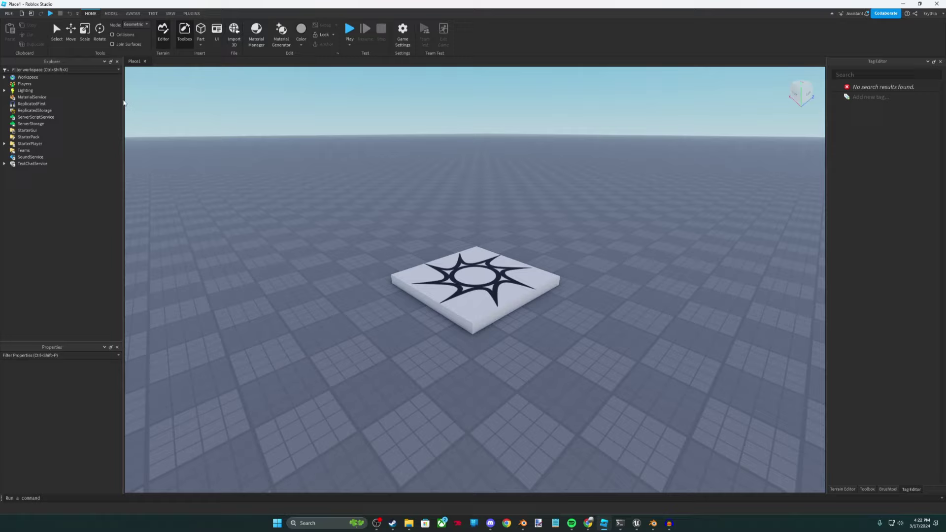
Step: Move the spawn location from the center to a distant spot on the baseplate and deselect it
key(ctrl+1)
drag(475, 289, 124, 224)
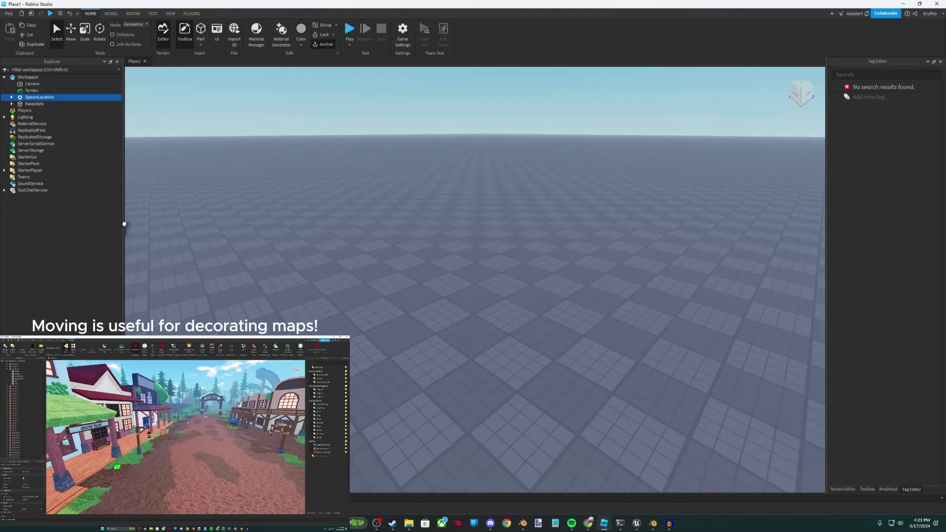
click(394, 254)
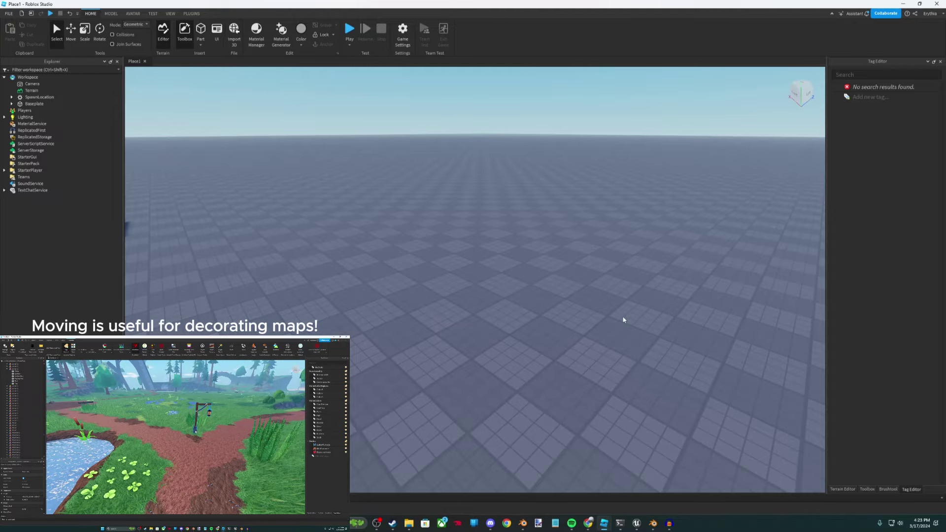
Step: Examine the baseplate and spawn location from various distances and angles by zooming, panning, orbiting and flying the camera
scroll(379, 228, down, 10)
scroll(396, 190, up, 5)
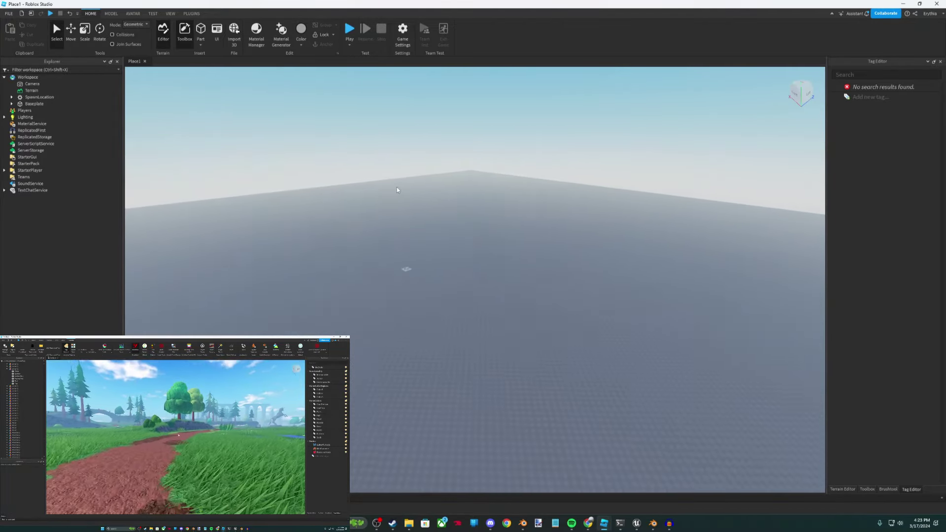
scroll(384, 325, up, 2)
scroll(577, 305, down, 6)
scroll(710, 330, up, 5)
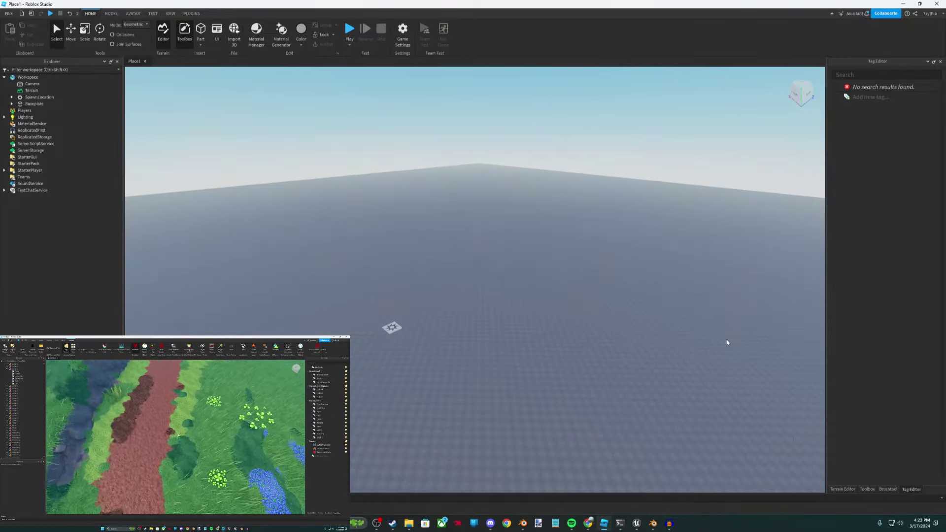
key(period)
right_drag(654, 266, 553, 250)
scroll(446, 149, up, 4)
key(s)
scroll(554, 250, down, 5)
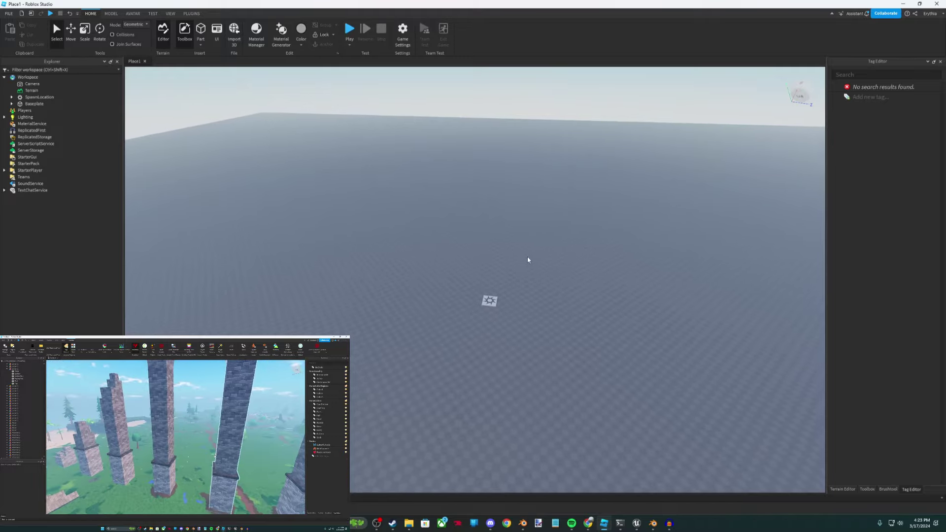
key(d)
key(a)
scroll(540, 256, down, 5)
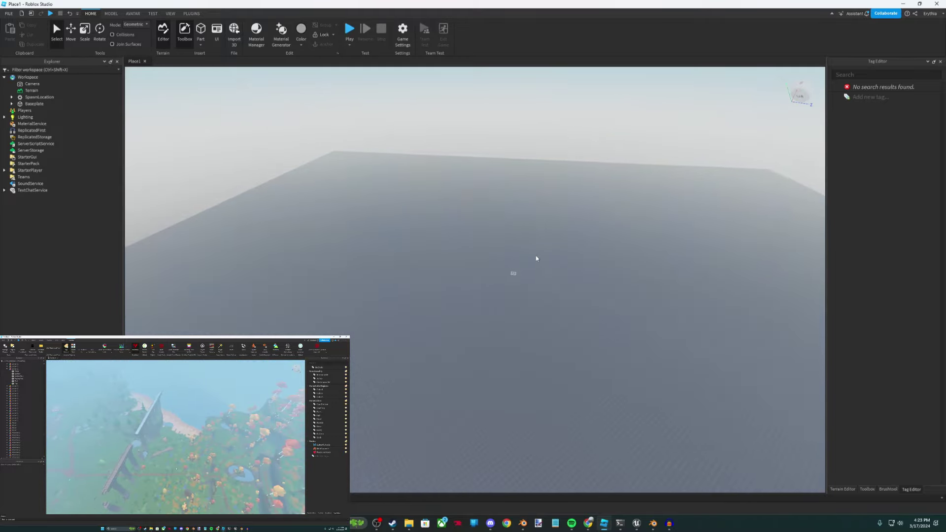
key(d)
right_drag(537, 257, 397, 218)
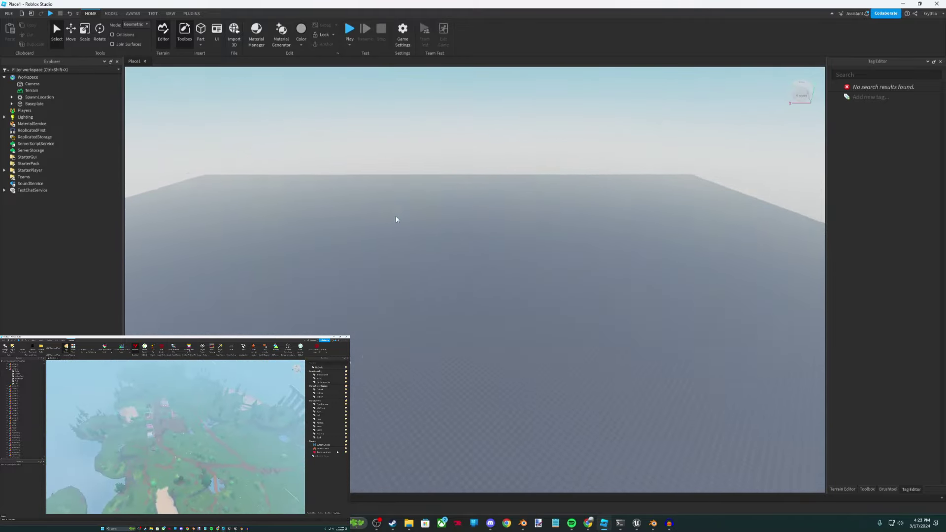
middle_drag(397, 218, 504, 285)
right_drag(504, 285, 473, 418)
scroll(637, 401, up, 4)
scroll(527, 418, up, 5)
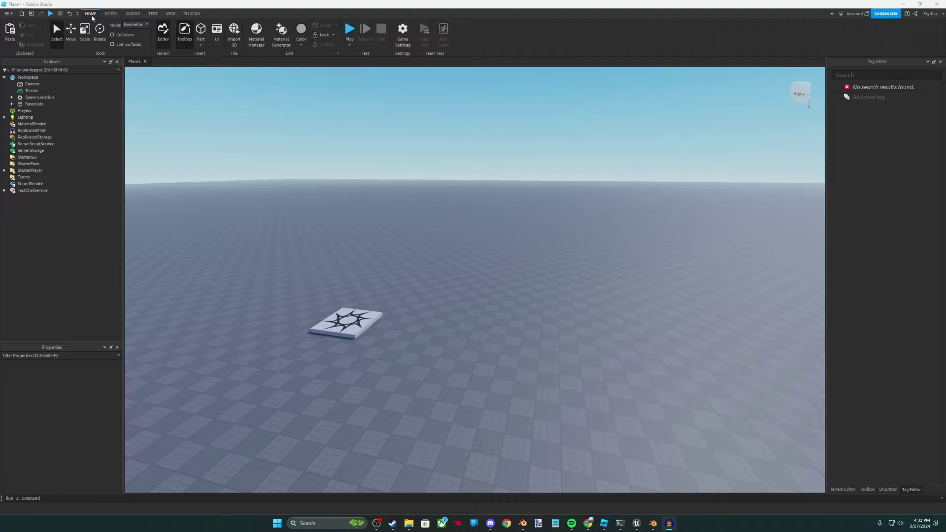
Step: Insert a new block part, focus the camera on it, and view it from farther away and above
click(200, 30)
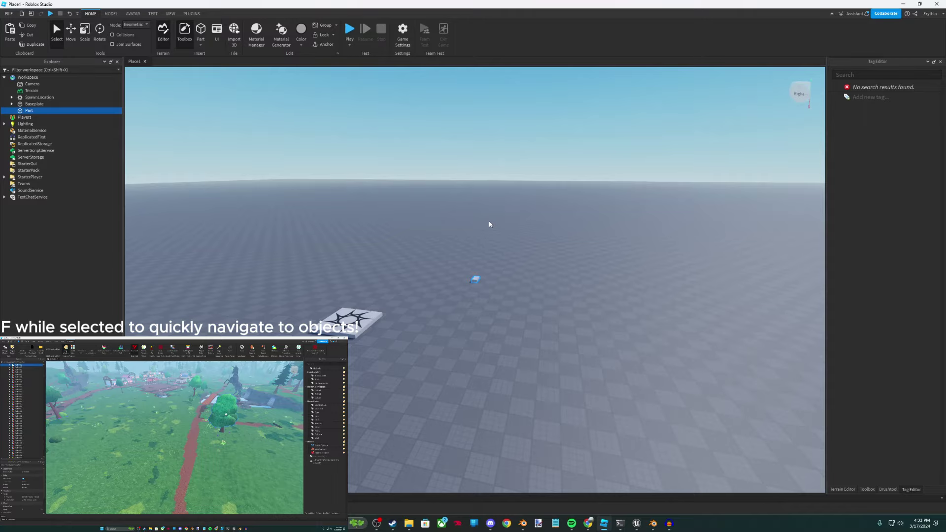
key(f)
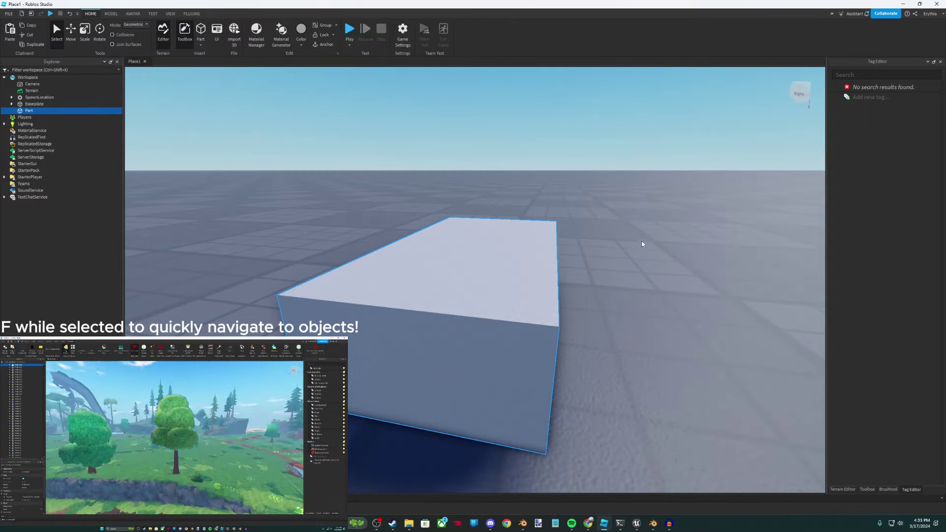
scroll(584, 215, down, 5)
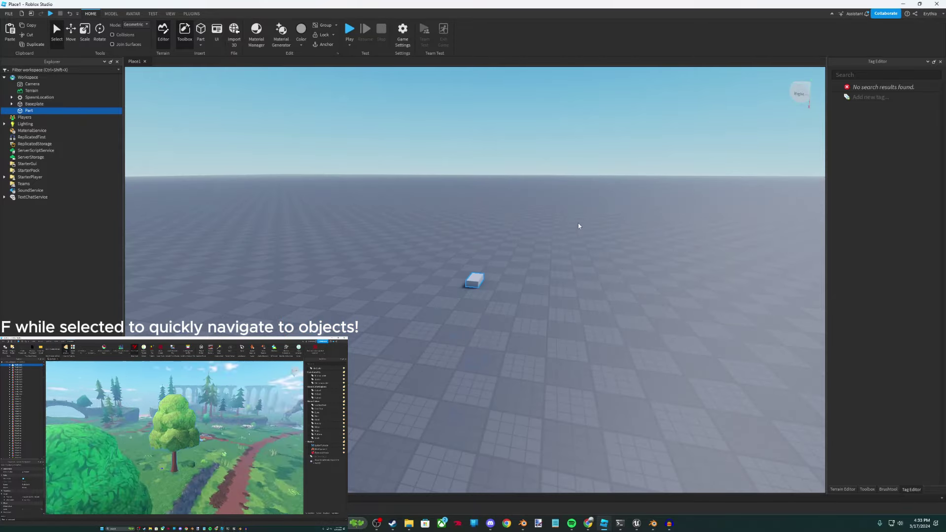
right_drag(577, 222, 586, 267)
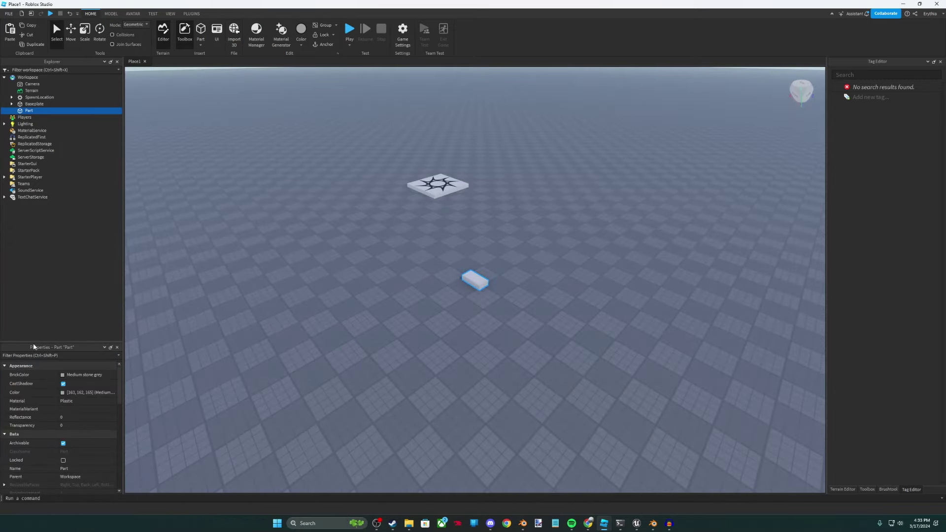
Step: Enlarge the Properties window and look through the new part's appearance, transform, collision and assembly properties
drag(74, 342, 90, 214)
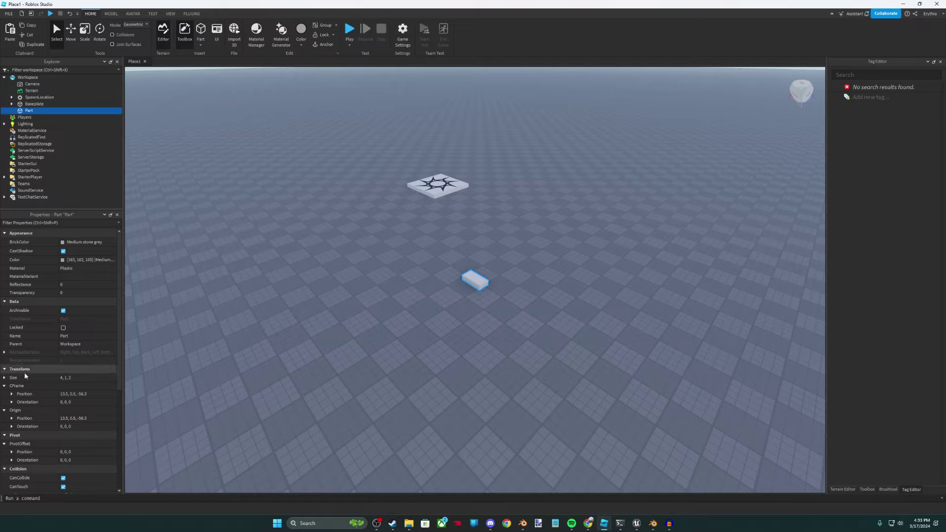
scroll(23, 377, down, 3)
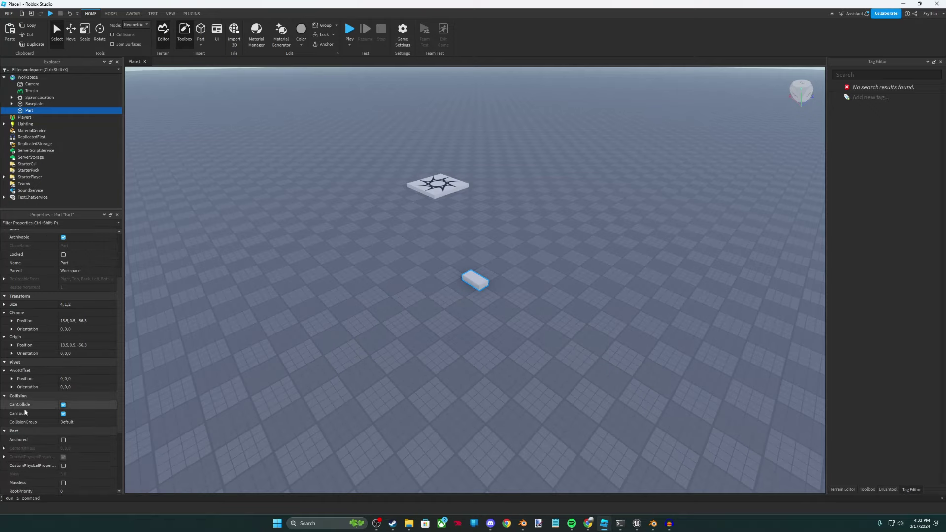
scroll(40, 416, up, 3)
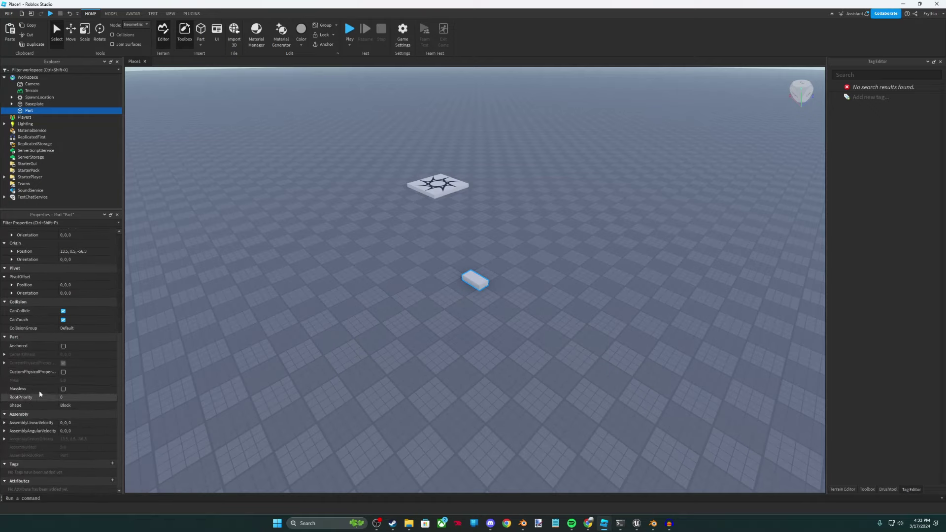
Step: Focus the camera on the part and set its BrickColor to Burnt Sienna
right_drag(516, 261, 516, 264)
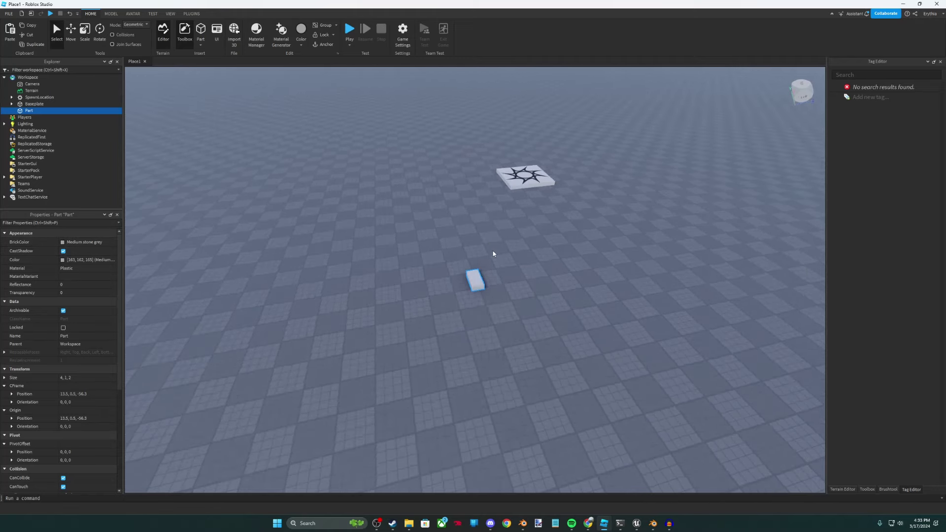
key(f)
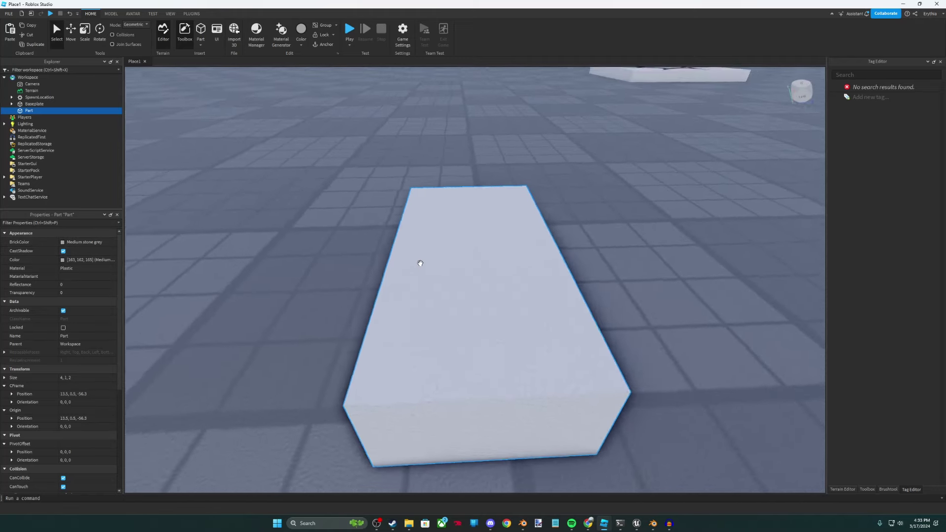
click(62, 242)
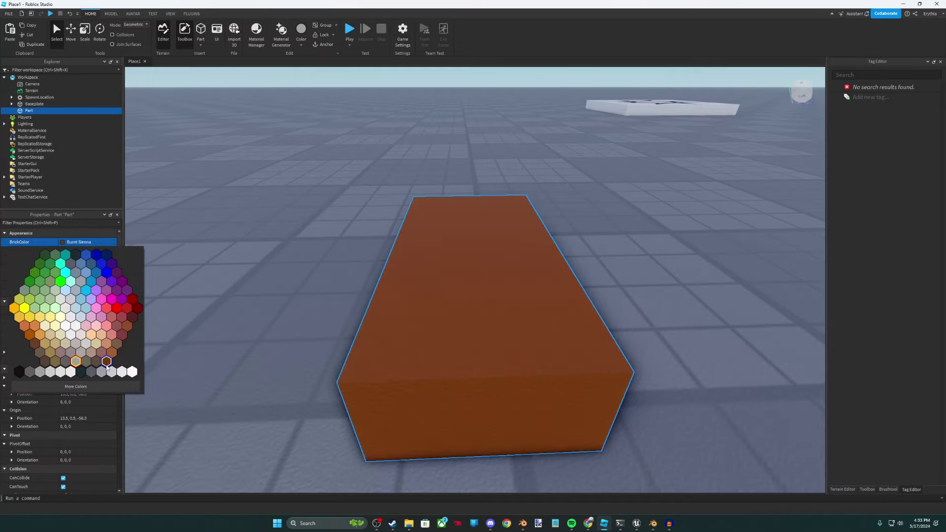
click(107, 364)
Step: Scale the brown part along its short horizontal side to about 7.6 studs
click(84, 31)
scroll(429, 228, down, 4)
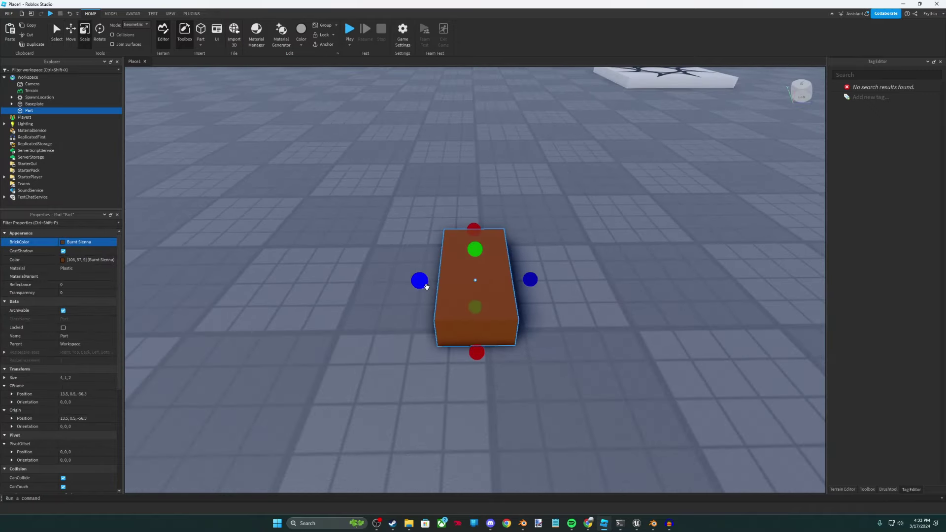
drag(416, 279, 228, 263)
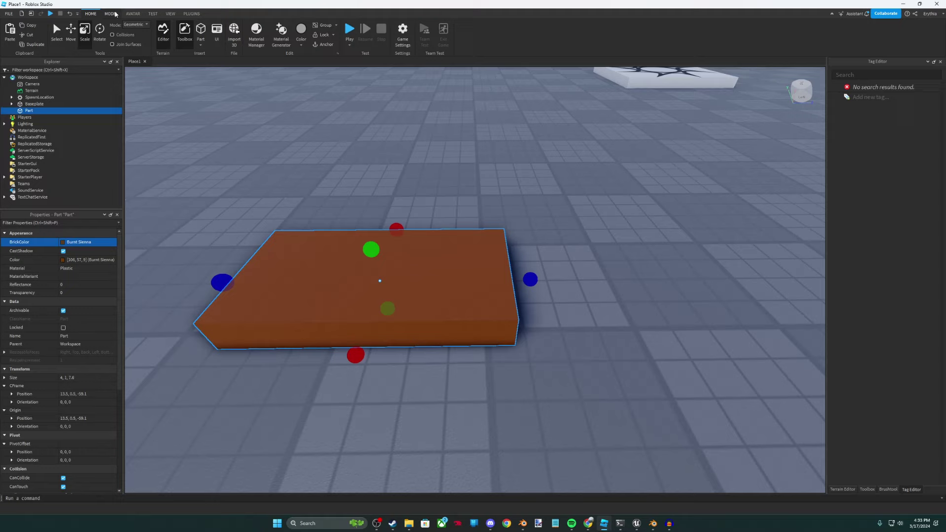
Step: Set the move snapping increment to 1 stud and move the brown part across the baseplate to about 12, 0.5, -56.2
click(112, 13)
click(174, 40)
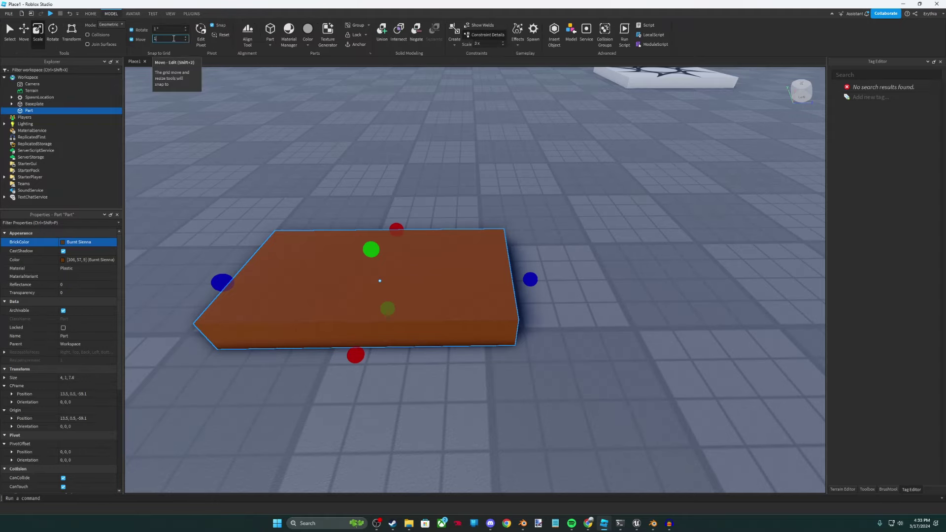
right_drag(368, 412, 392, 291)
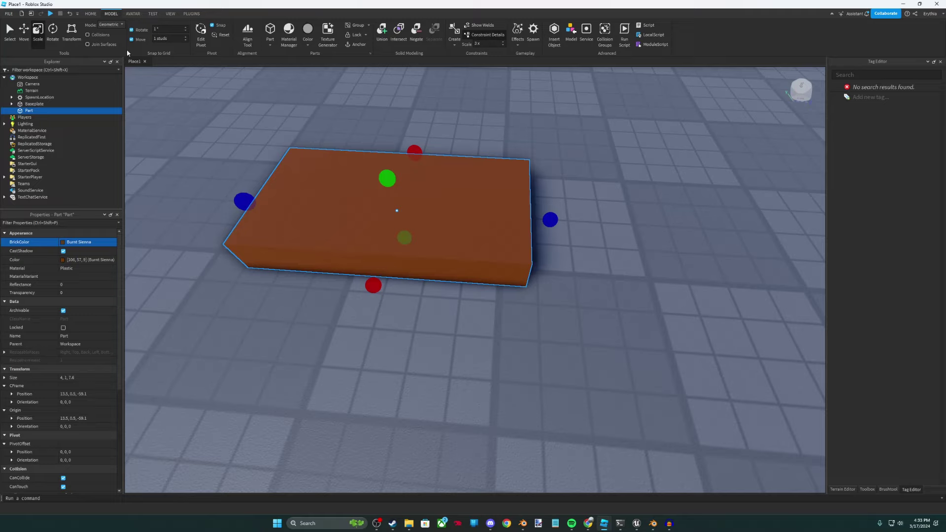
click(14, 28)
drag(573, 207, 484, 265)
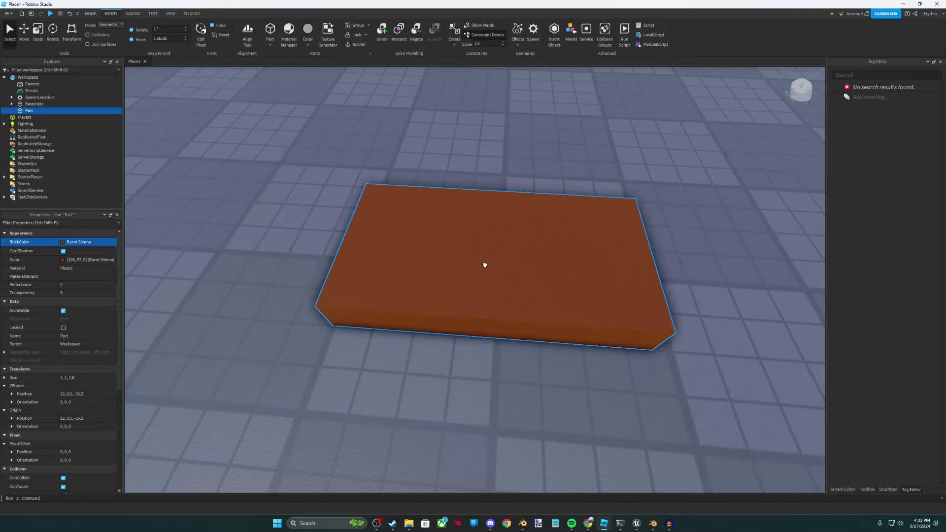
Step: Set the brown part's material to Wood
click(70, 268)
key(w)
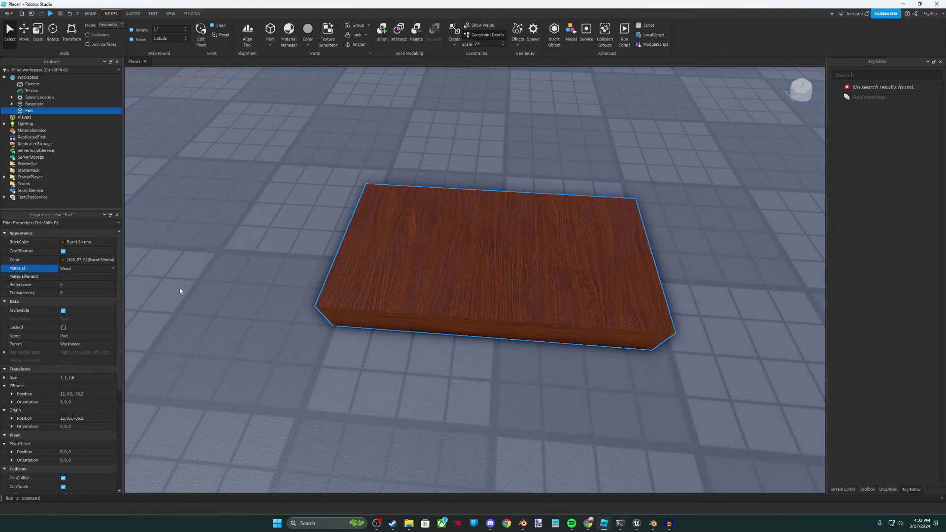
right_drag(259, 283, 259, 284)
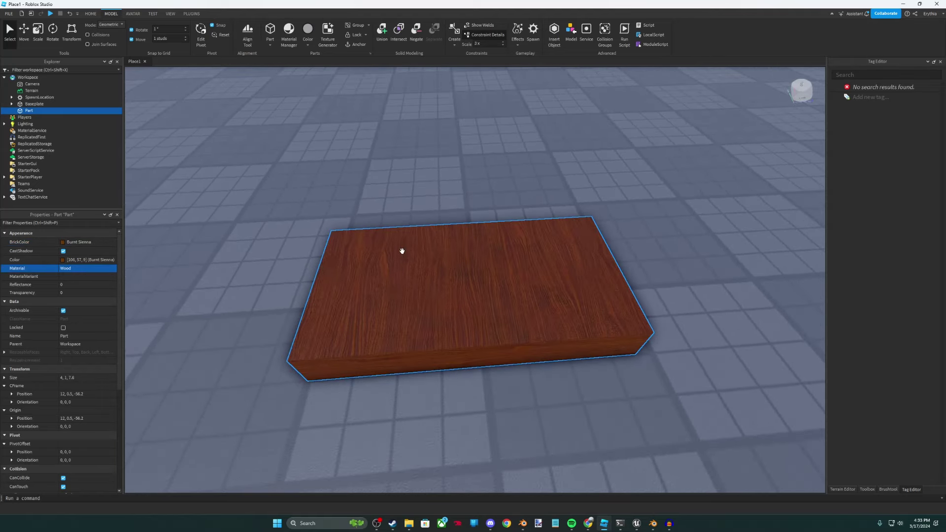
Step: Duplicate the wooden part on top of the original, trying out deletion and undo on the copy
key(ctrl+d)
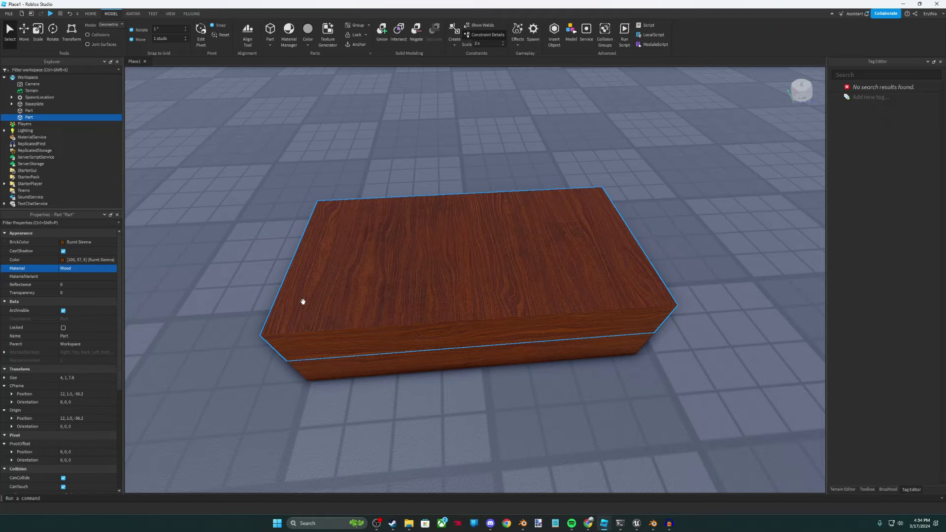
key(Delete)
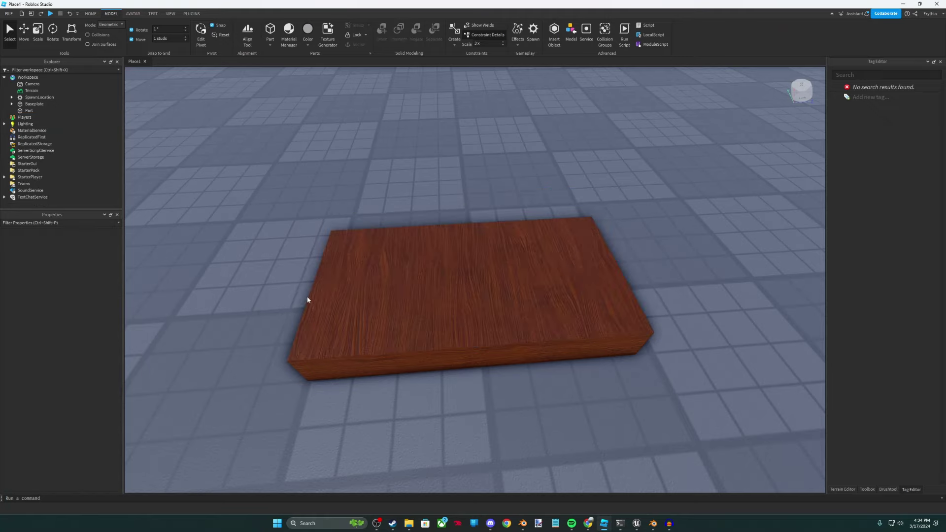
click(40, 13)
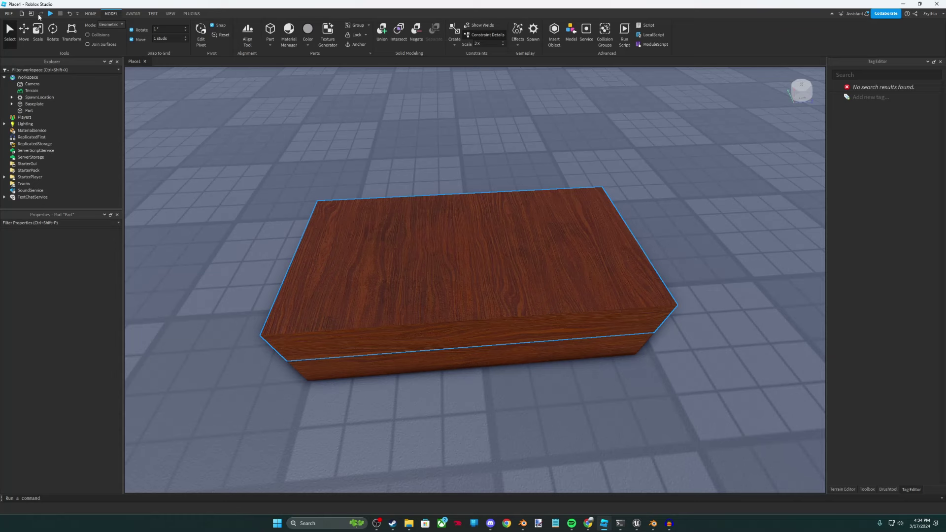
Step: Set the upper part's BrickColor to Institutional white and its material to Sand
click(62, 242)
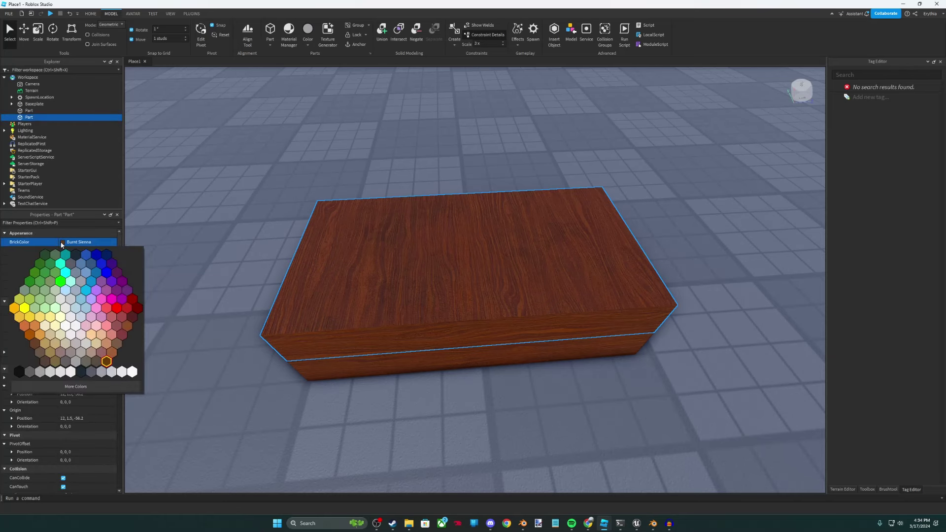
click(132, 372)
click(74, 271)
key(s)
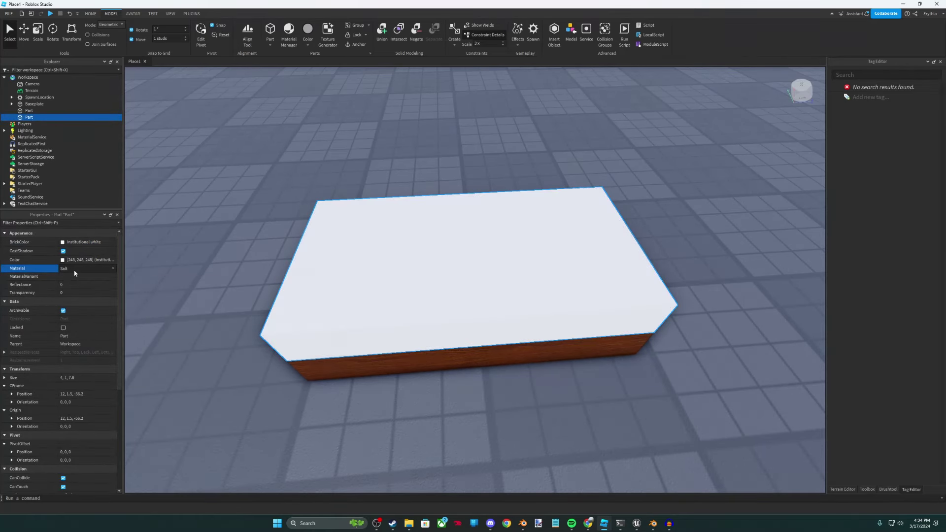
key(s)
right_drag(422, 272, 458, 253)
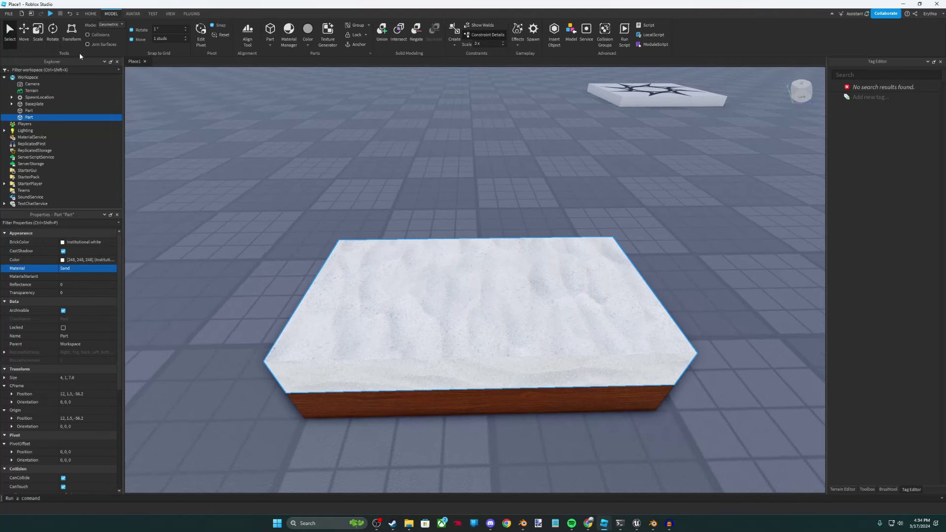
Step: Duplicate the white part in place and scale the copy's long side down to about 4.6 studs
click(90, 14)
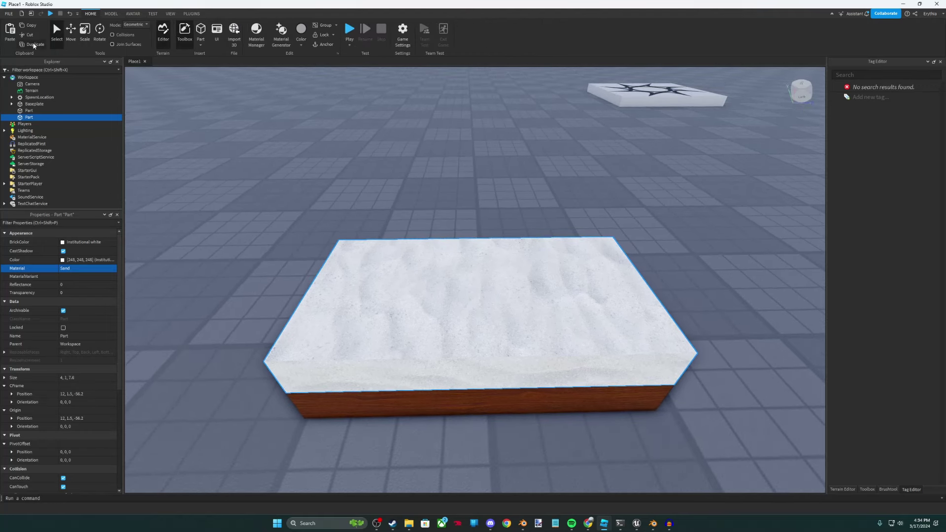
click(34, 45)
click(85, 30)
drag(290, 303, 412, 307)
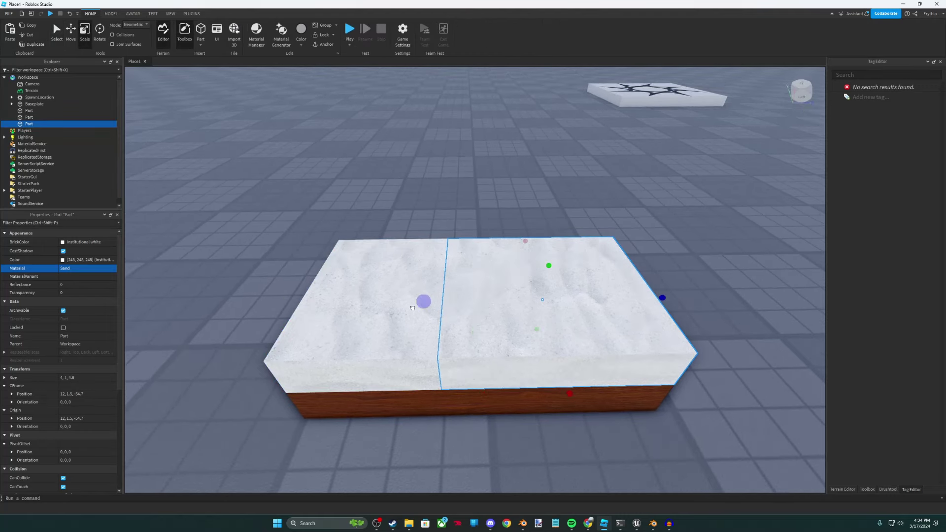
Step: Set the shortened copy's BrickColor to Bright red
click(64, 242)
click(121, 308)
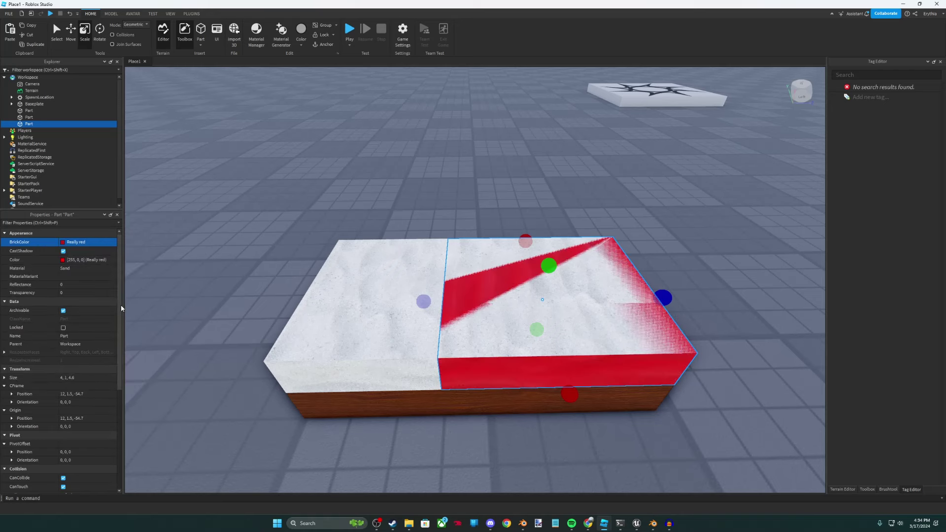
click(84, 242)
click(22, 316)
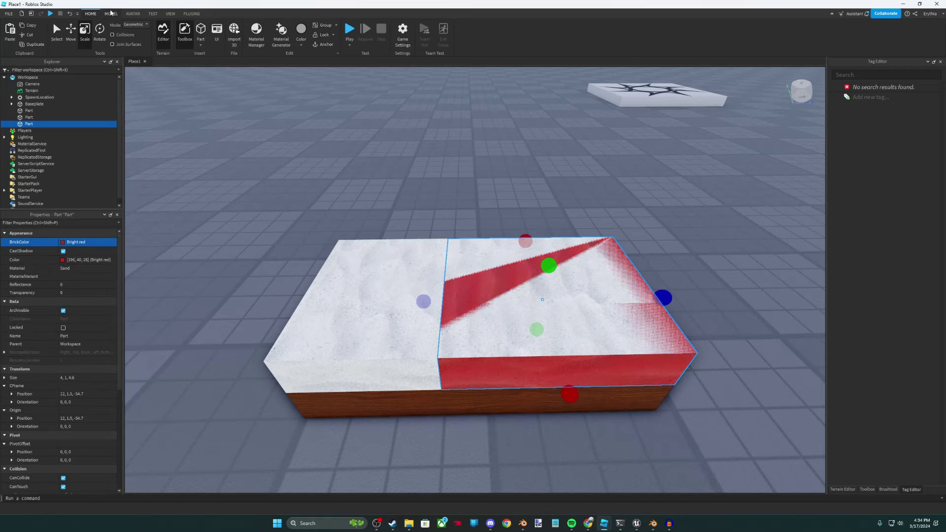
Step: Set the move snapping increment to 0.2 studs
click(110, 12)
click(165, 38)
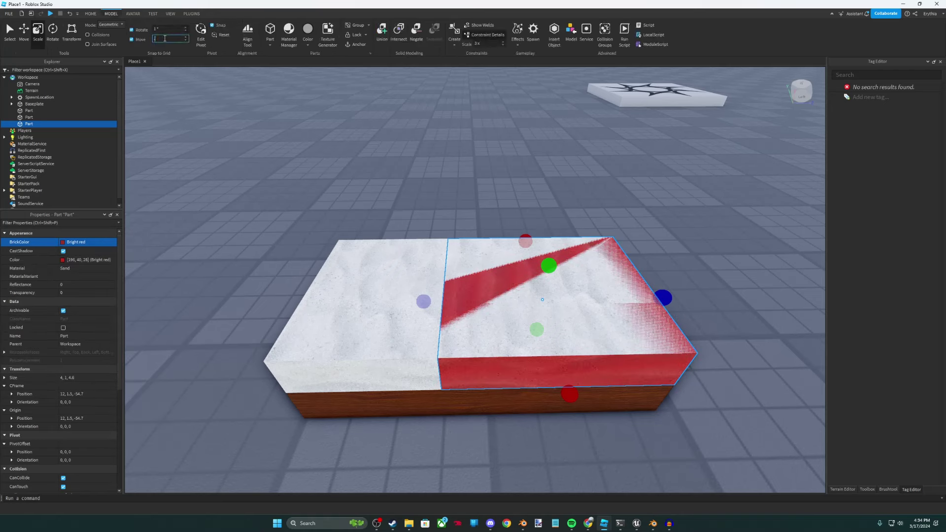
text(0.2)
click(38, 35)
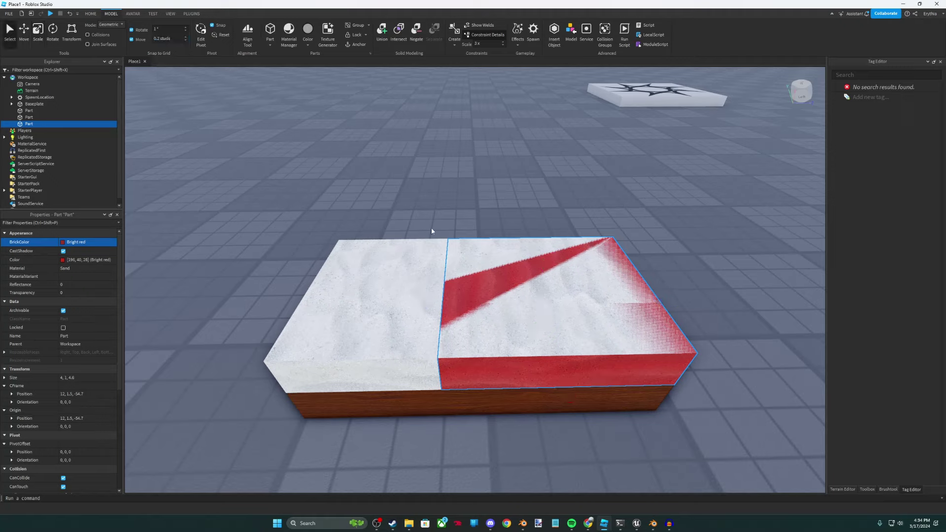
Step: Scale the red blanket part outward and upward to about 4.4 × 1.2 × 4.8 studs so it overhangs the mattress
click(43, 36)
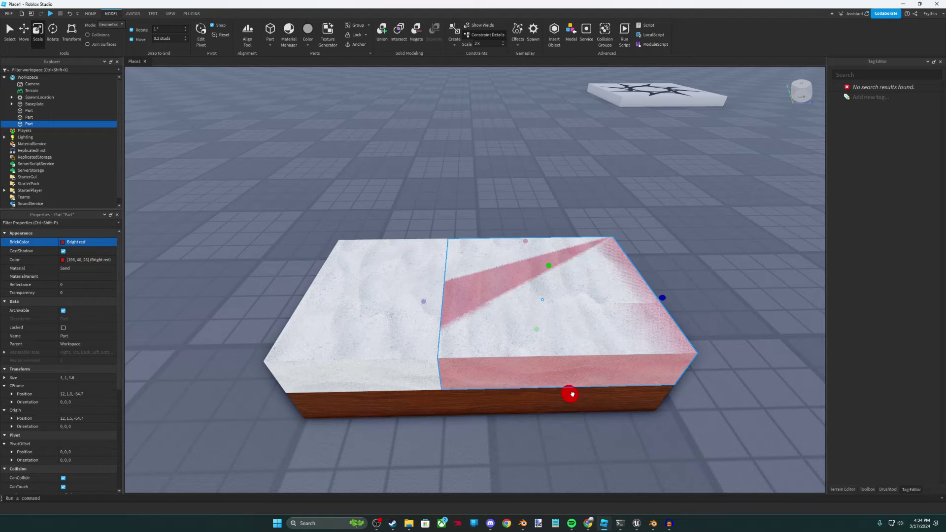
drag(572, 399, 574, 394)
drag(665, 303, 669, 302)
key(f)
right_drag(669, 302, 551, 319)
drag(334, 336, 318, 340)
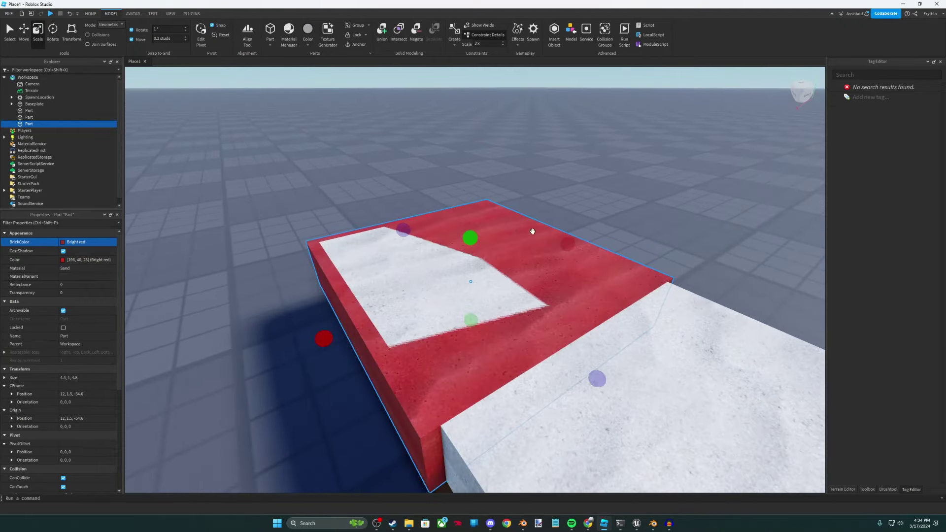
drag(468, 241, 469, 229)
right_drag(557, 243, 557, 243)
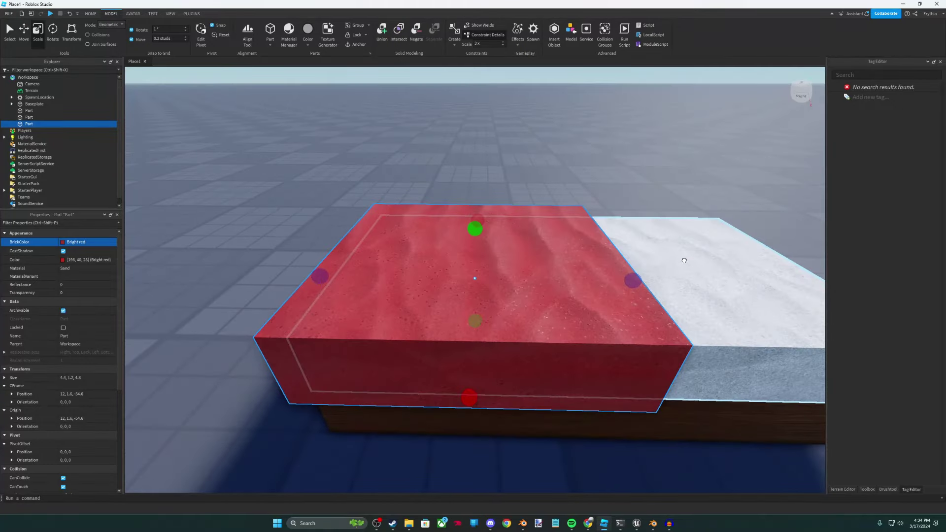
Step: Copy the white mattress part, paste it, and move the copy above the bed
click(685, 276)
click(90, 15)
click(30, 25)
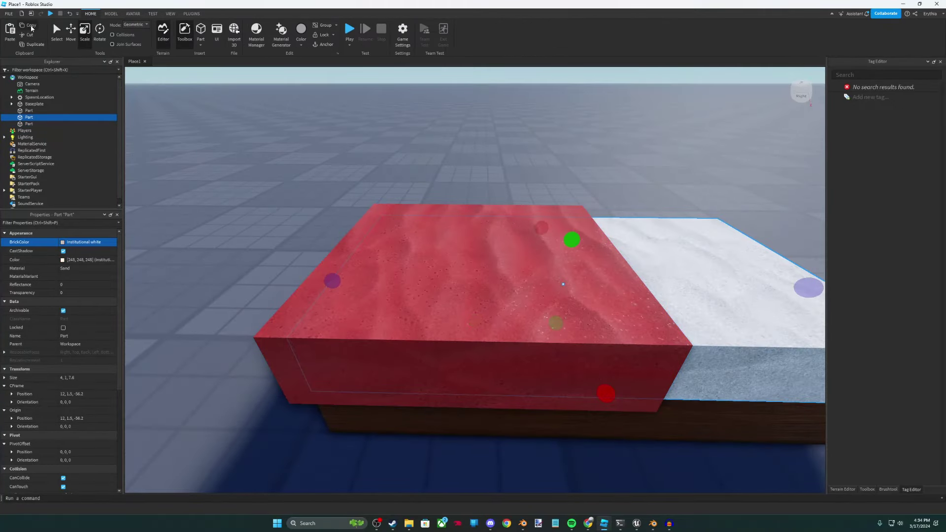
click(9, 33)
right_drag(446, 192, 446, 192)
drag(317, 228, 434, 245)
right_drag(435, 244, 435, 244)
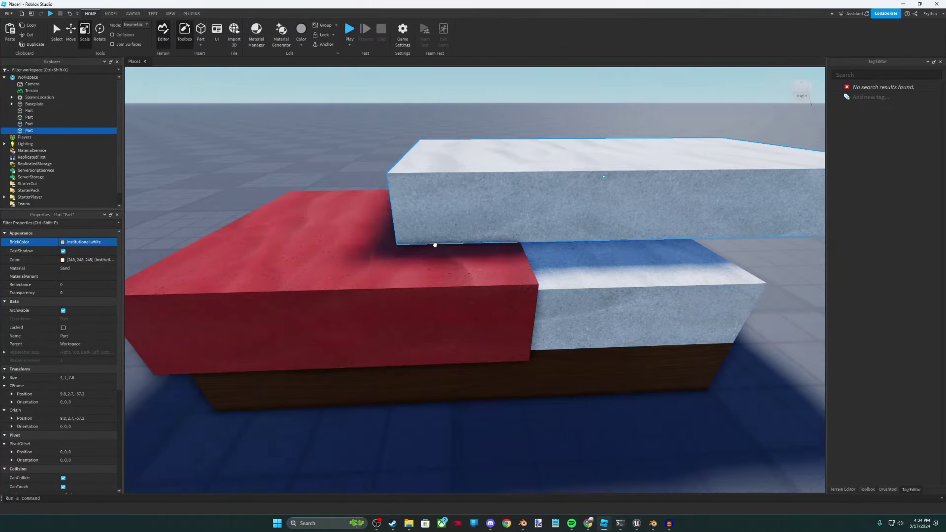
Step: Scale the pasted white part down to a pillow of about 2.6 × 0.6 × 1.6 studs and place it on the mattress's uncovered end
scroll(428, 246, down, 3)
mouse_move(435, 245)
mouse_down()
mouse_move(423, 247)
mouse_move(422, 258)
mouse_up()
drag(514, 175, 519, 190)
drag(670, 218, 483, 221)
drag(434, 186, 434, 207)
click(435, 199)
drag(424, 243, 453, 254)
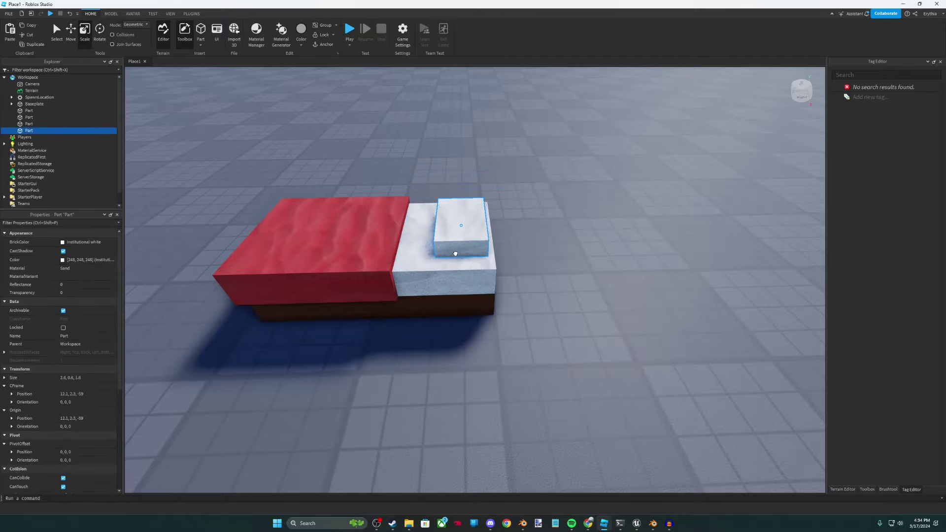
Step: Deselect the pillow and examine the assembled bed from farther away and above
key(f)
right_drag(462, 251, 462, 253)
scroll(462, 253, down, 4)
scroll(462, 252, down, 2)
click(571, 238)
right_drag(572, 239, 511, 245)
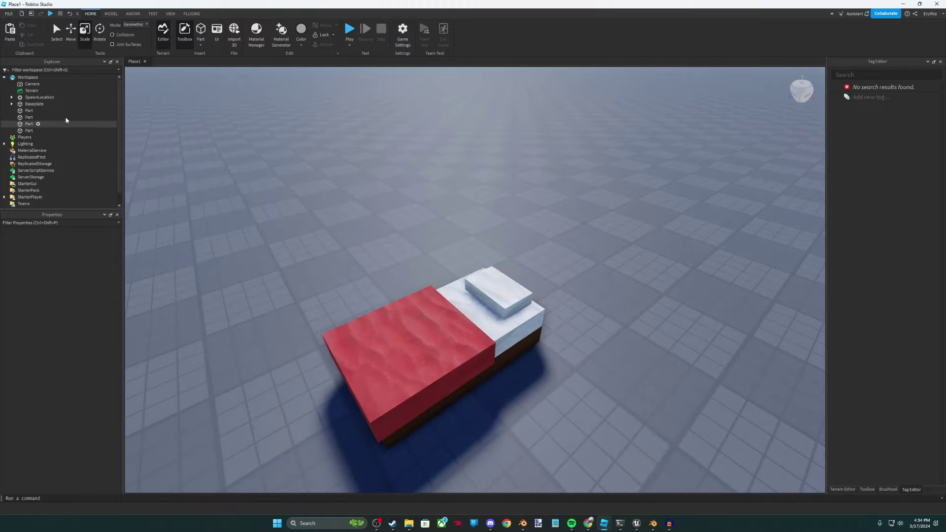
key(s)
key(w)
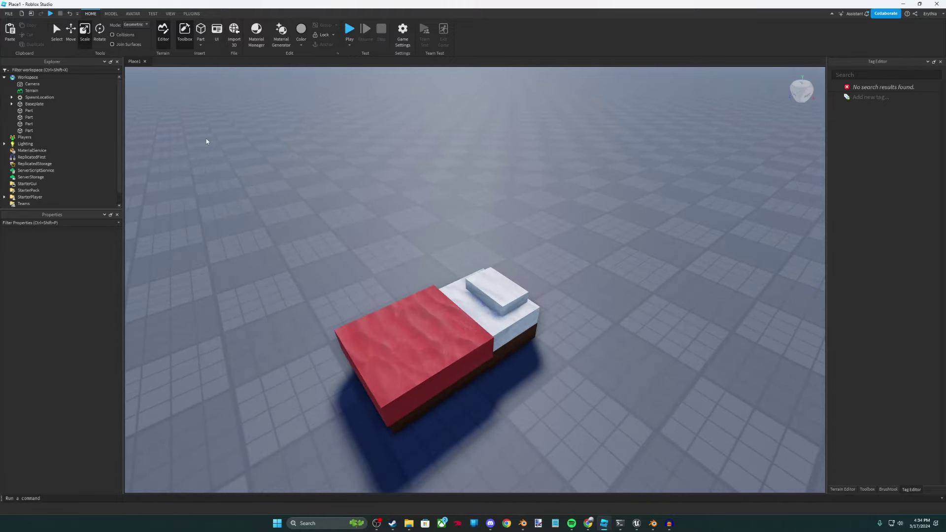
Step: Select all four bed parts together and group them into a model
drag(206, 139, 633, 434)
key(f)
right_drag(512, 313, 525, 317)
key(ctrl+g)
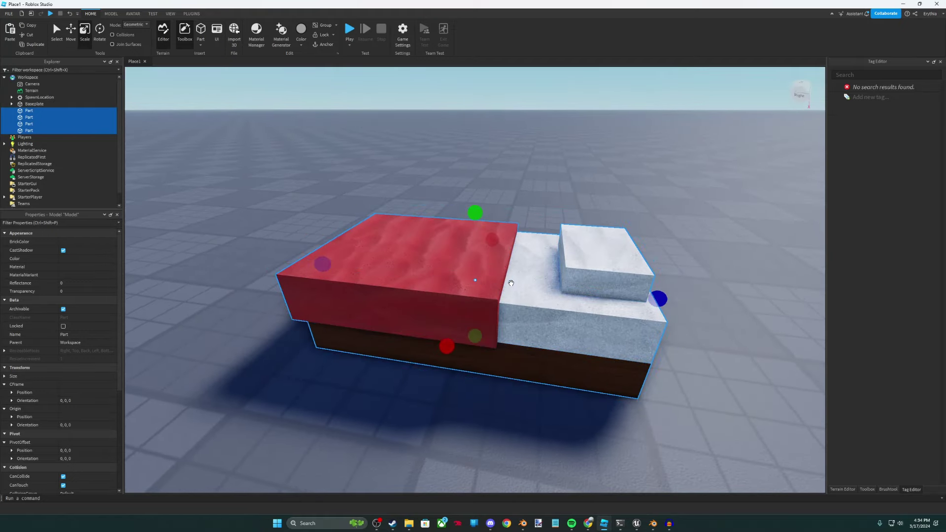
Step: Rename the grouped bed model as Bed
click(92, 276)
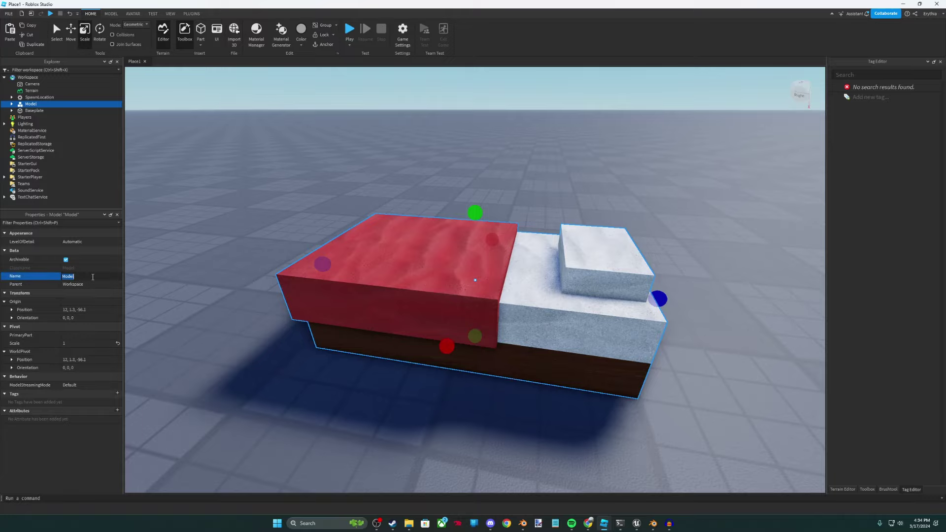
text(Bed)
key(Return)
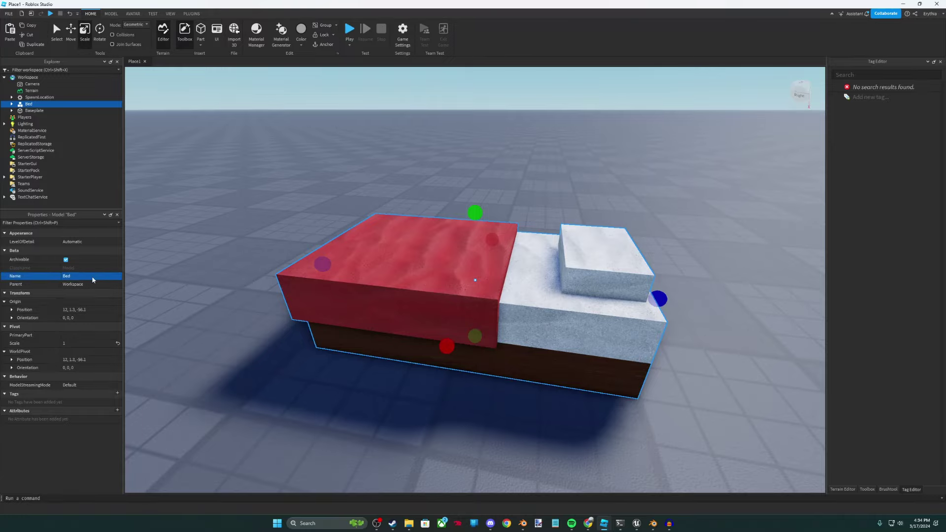
Step: Duplicate the Bed model and place the copy on the baseplate beside the original, slightly farther back
click(57, 35)
right_drag(257, 129, 635, 245)
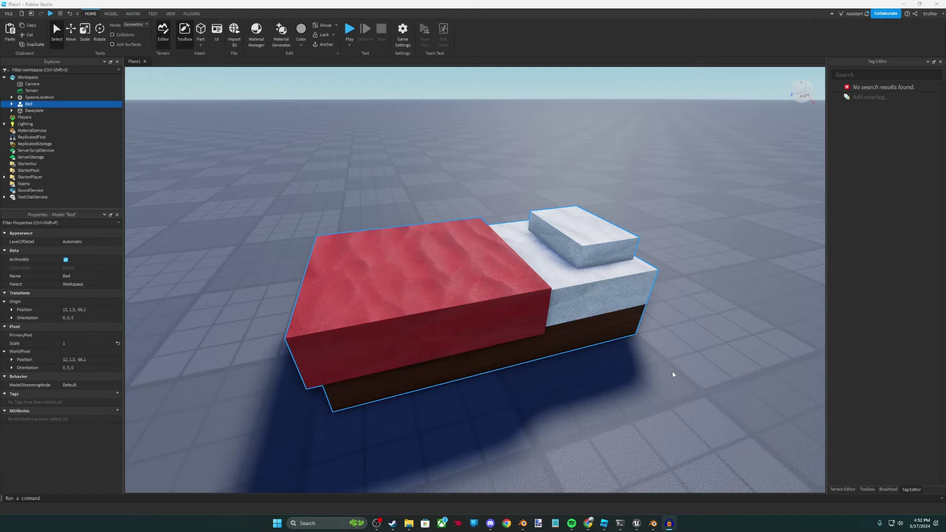
click(672, 374)
click(570, 320)
key(ctrl+d)
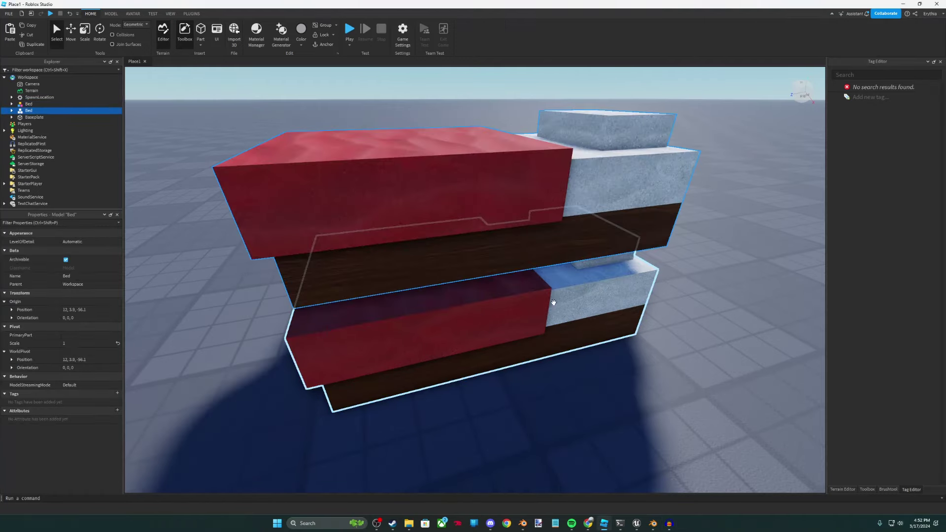
key(f)
drag(461, 277, 587, 316)
scroll(788, 324, down, 5)
right_drag(587, 314, 586, 317)
drag(587, 316, 536, 311)
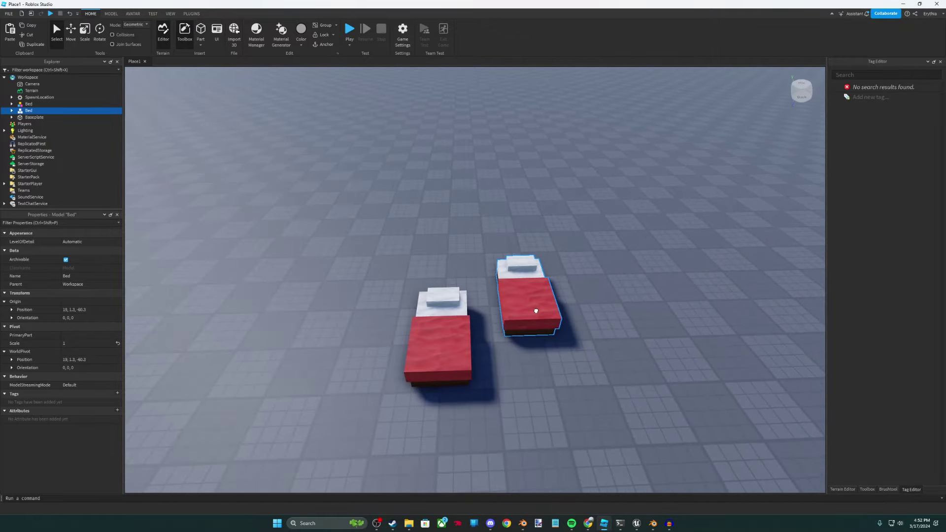
Step: Duplicate the original bed again and place the third bed on the far side of the second one
click(450, 337)
click(42, 47)
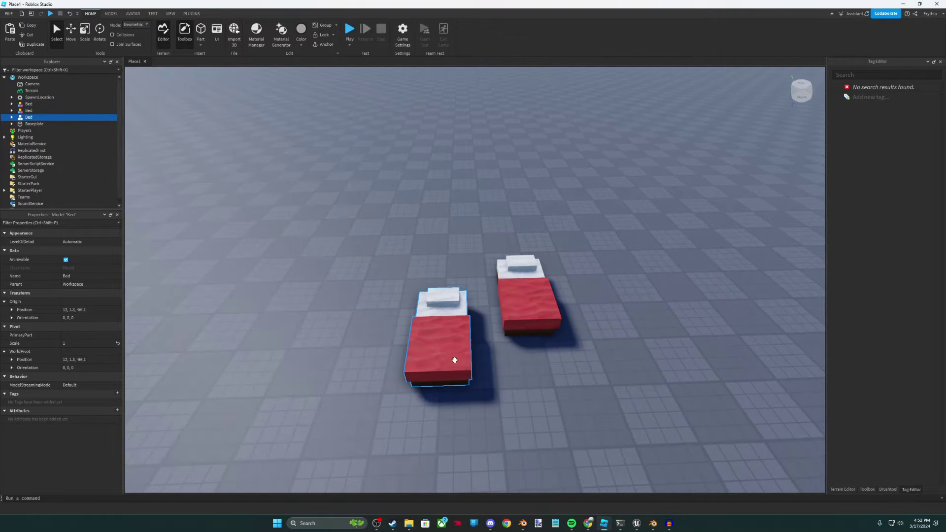
drag(450, 370, 636, 336)
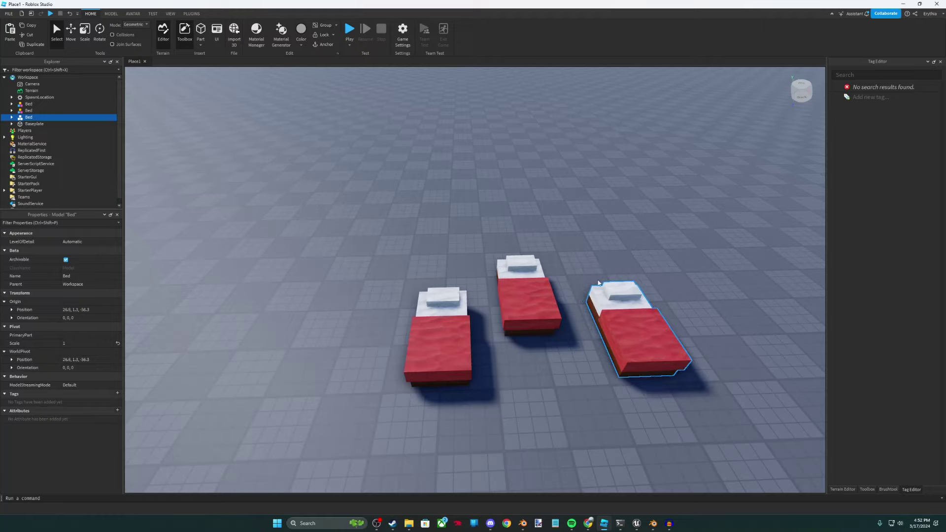
click(583, 200)
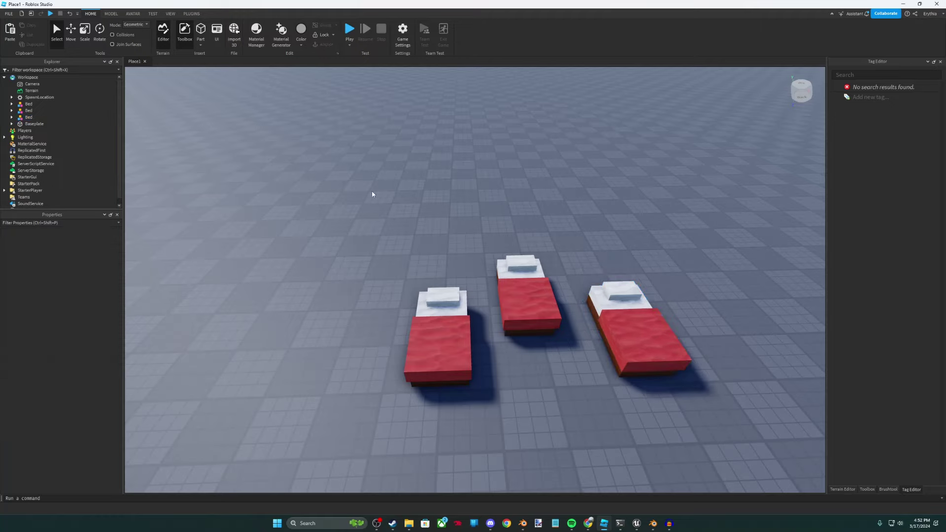
Step: Recolour the middle bed's blanket part to Pastel Blue
click(540, 310)
click(67, 243)
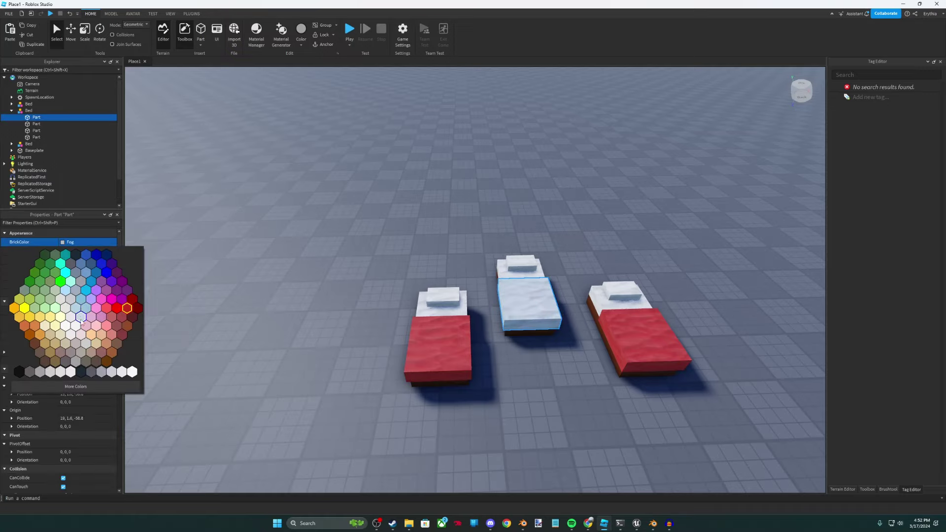
click(83, 304)
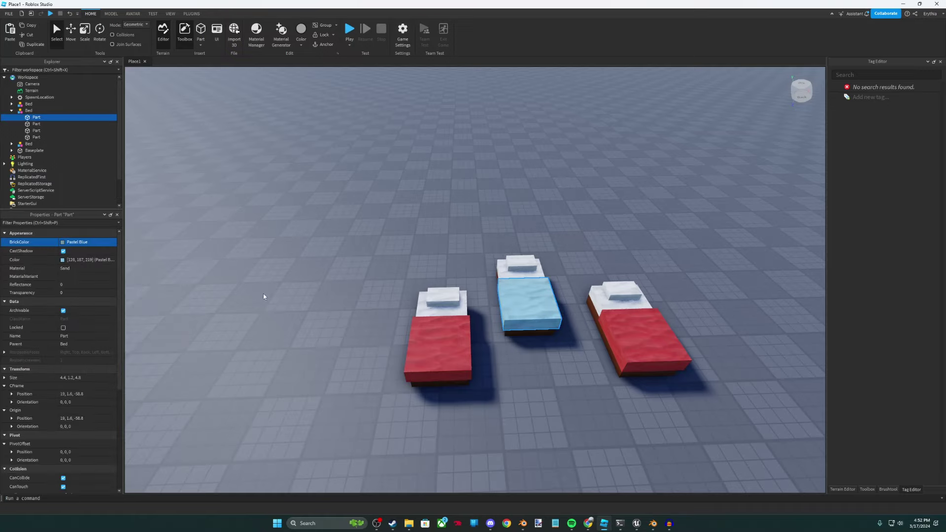
Step: Recolour the third bed's blanket part from bright red to a pale yellow tone and deselect it
click(635, 319)
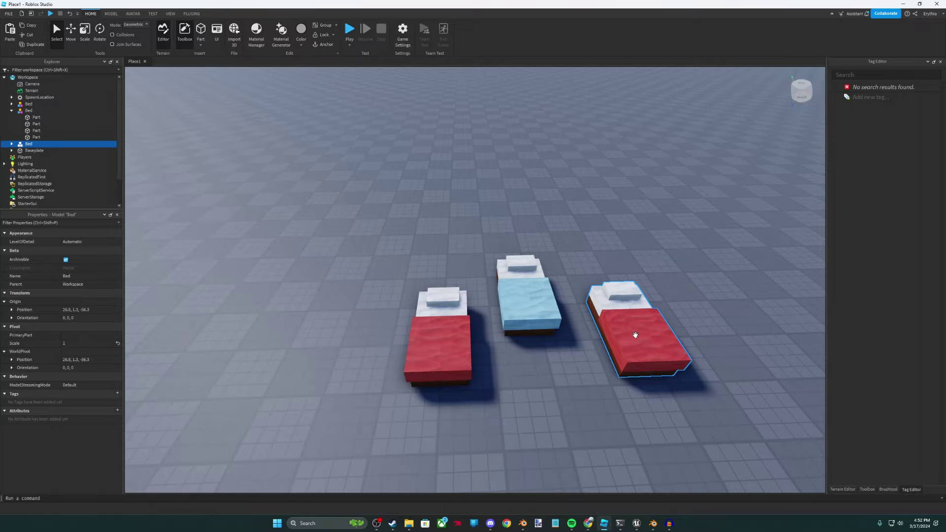
click(633, 334)
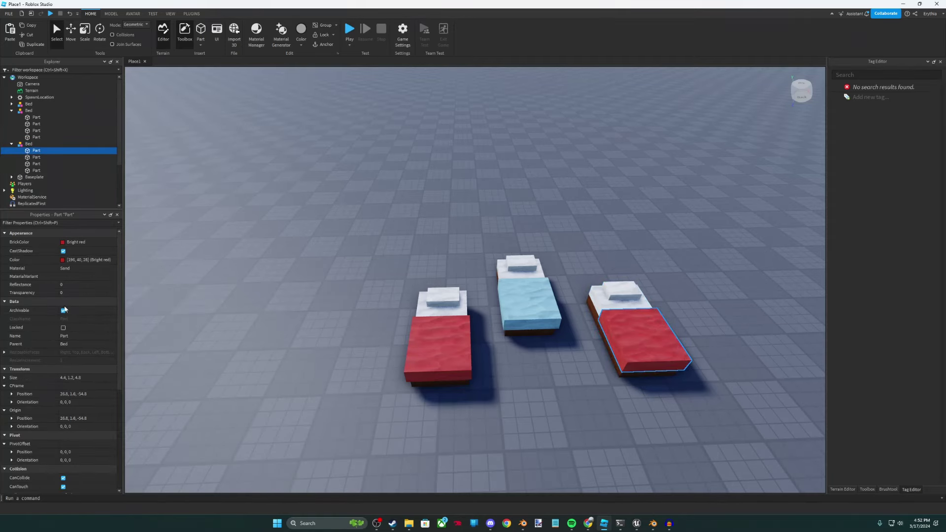
click(69, 242)
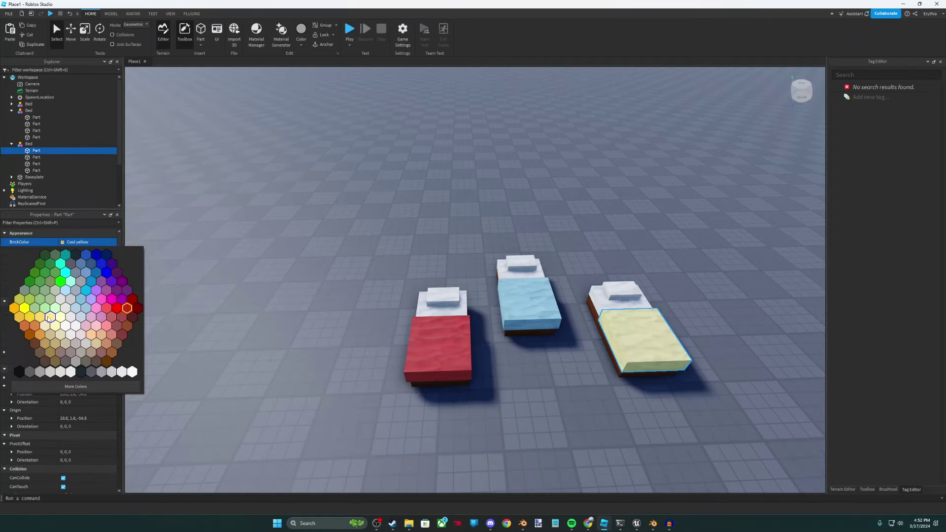
click(61, 317)
click(627, 415)
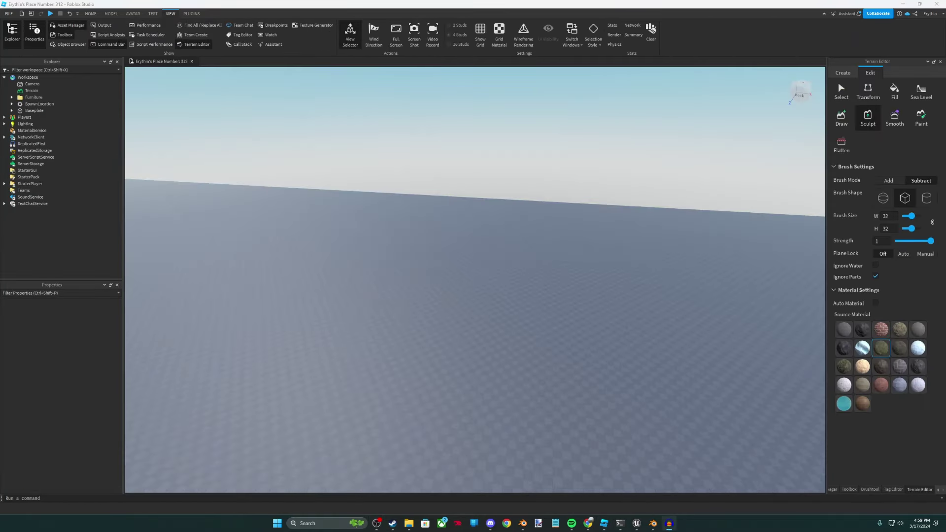
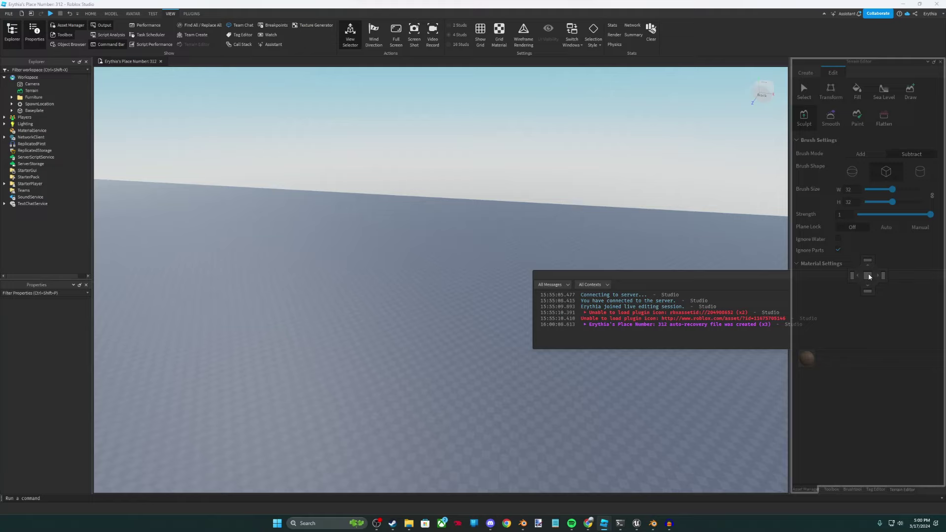
Step: Look through the docked Terrain Editor, Tag Editor, Brushtool, Toolbox and Asset Manager windows
click(902, 489)
click(875, 489)
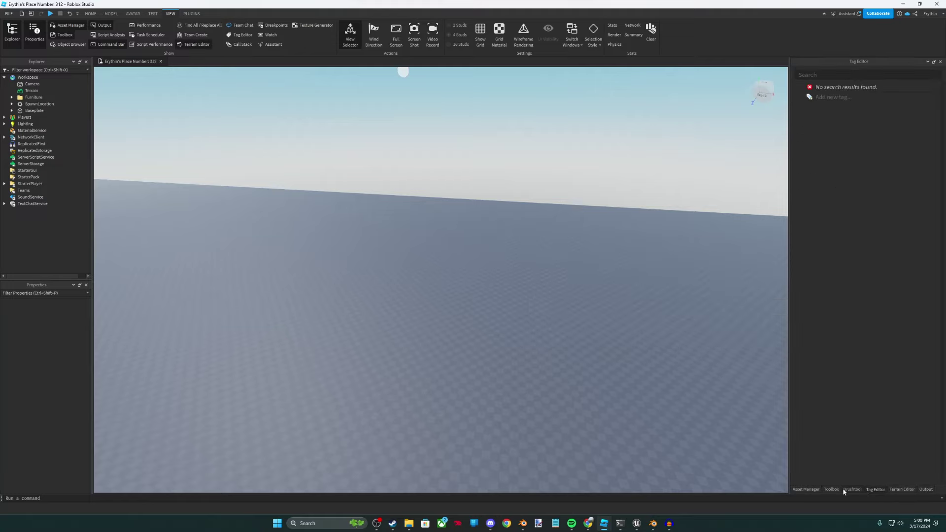
click(852, 489)
click(831, 489)
click(805, 489)
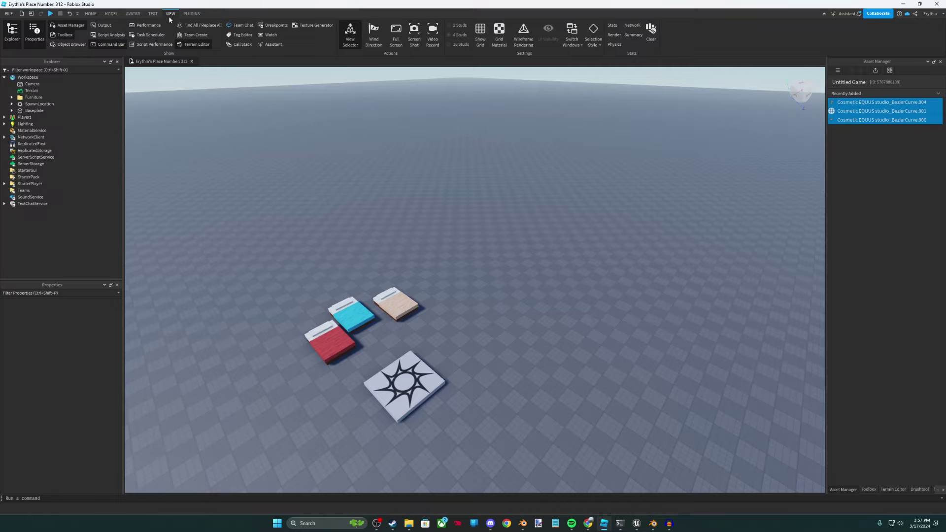
Step: Open the Terrain Editor, activate the Draw tool, and compare its creation and editing tools
click(197, 45)
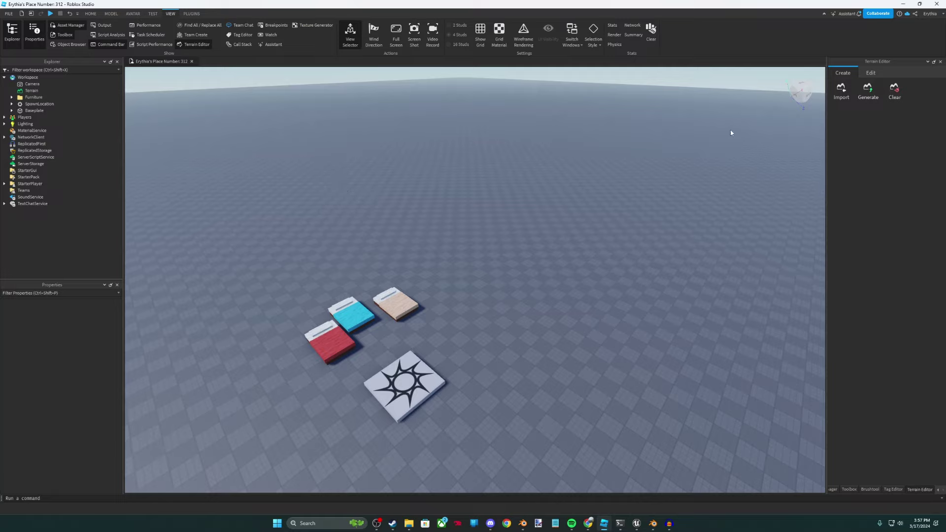
click(870, 72)
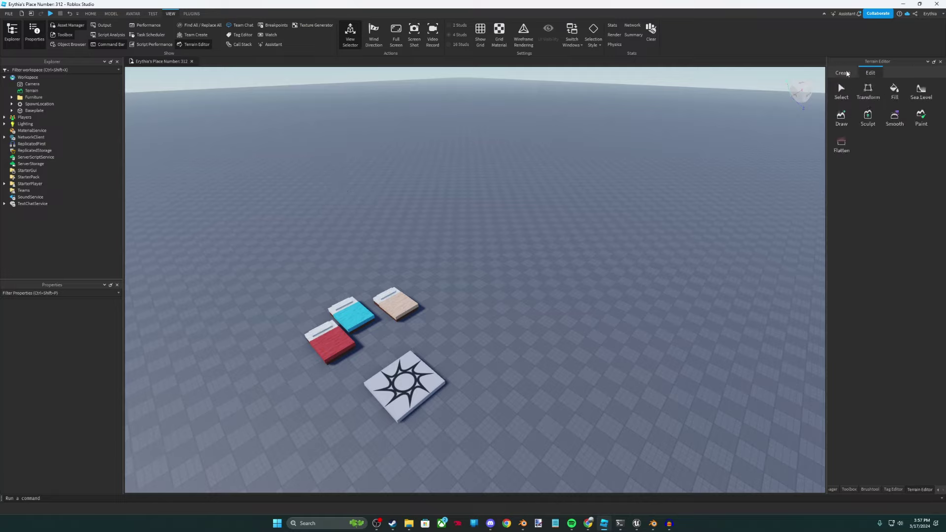
key(s)
key(d)
click(840, 118)
right_drag(639, 209, 639, 209)
click(843, 73)
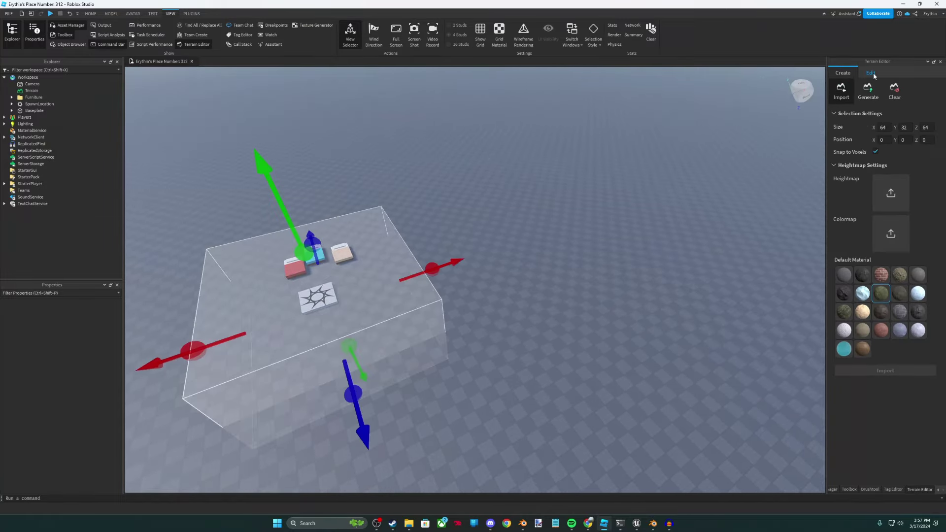
click(870, 73)
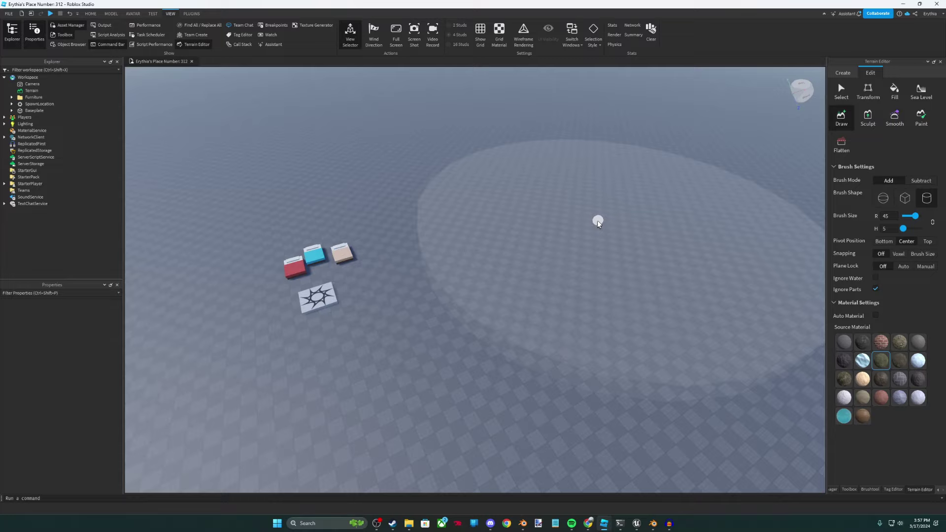
Step: Draw a large, flat grass area on the baseplate beside the beds using the cylinder brush with radius 45 and height 5
scroll(597, 220, down, 5)
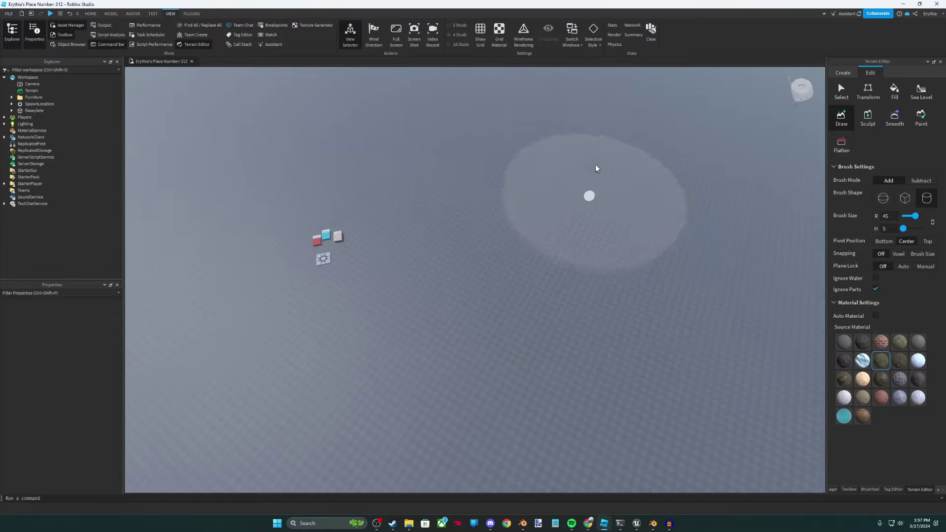
mouse_move(597, 167)
mouse_down()
mouse_move(523, 253)
mouse_move(730, 203)
mouse_move(573, 202)
mouse_move(613, 126)
mouse_move(669, 325)
mouse_move(512, 215)
mouse_move(519, 143)
mouse_move(459, 178)
mouse_move(713, 218)
mouse_move(662, 394)
mouse_move(445, 258)
mouse_move(570, 354)
mouse_move(341, 316)
mouse_move(666, 390)
mouse_move(570, 197)
mouse_move(515, 148)
mouse_move(664, 423)
mouse_move(470, 344)
mouse_up()
key(s)
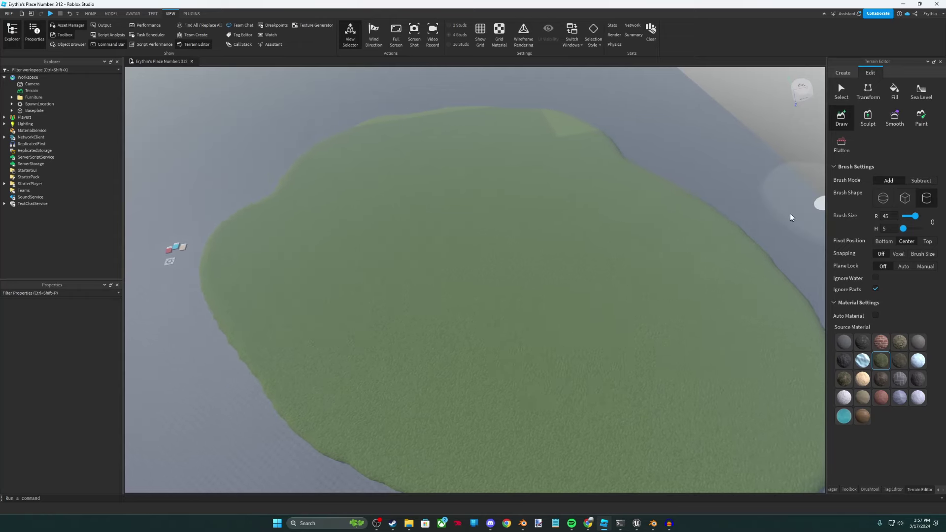
key(w)
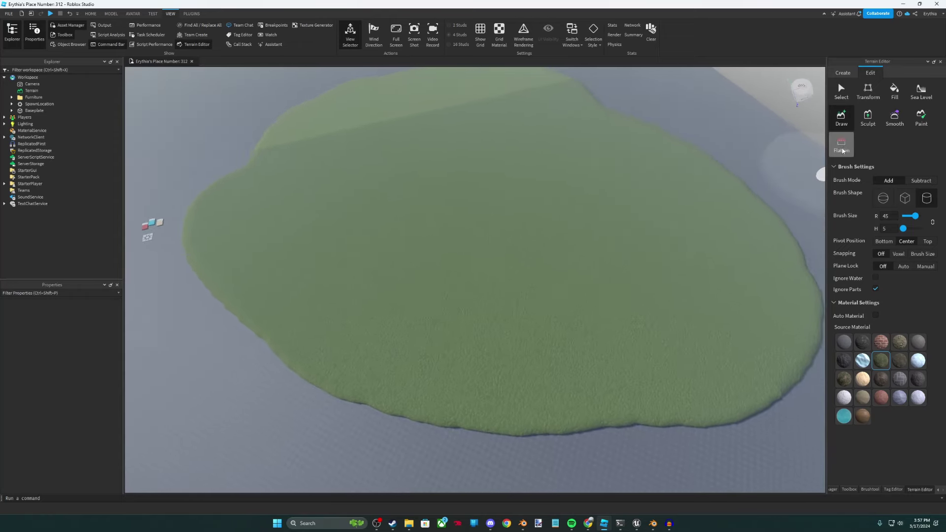
key(e)
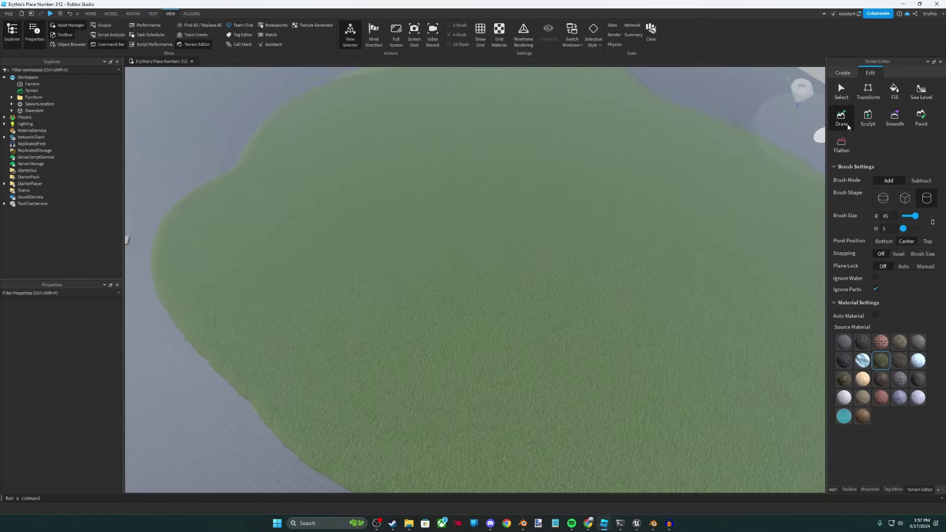
Step: Paint a forked path across the grass with the Ground material, using a spherical brush of size 10
click(921, 117)
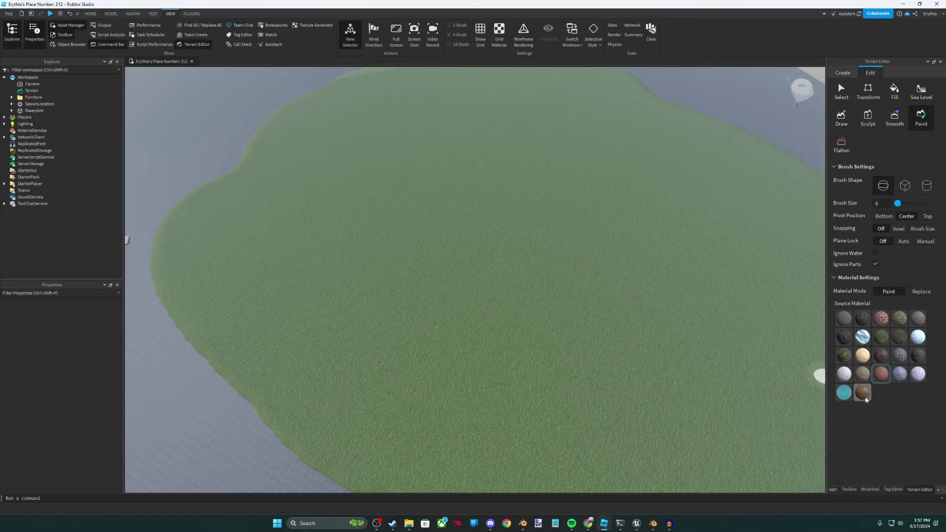
click(899, 337)
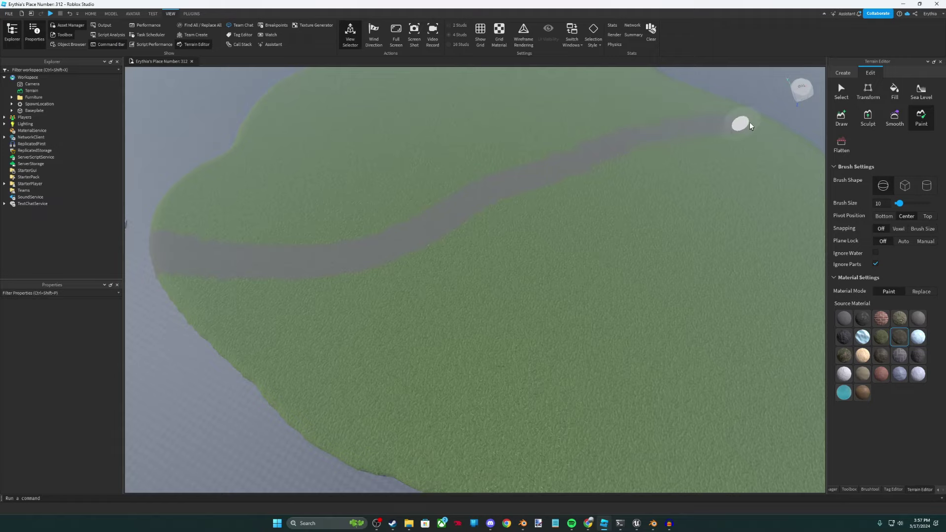
scroll(791, 135, down, 3)
right_drag(791, 135, 817, 135)
mouse_move(375, 228)
mouse_down()
mouse_move(686, 232)
mouse_move(737, 280)
mouse_up()
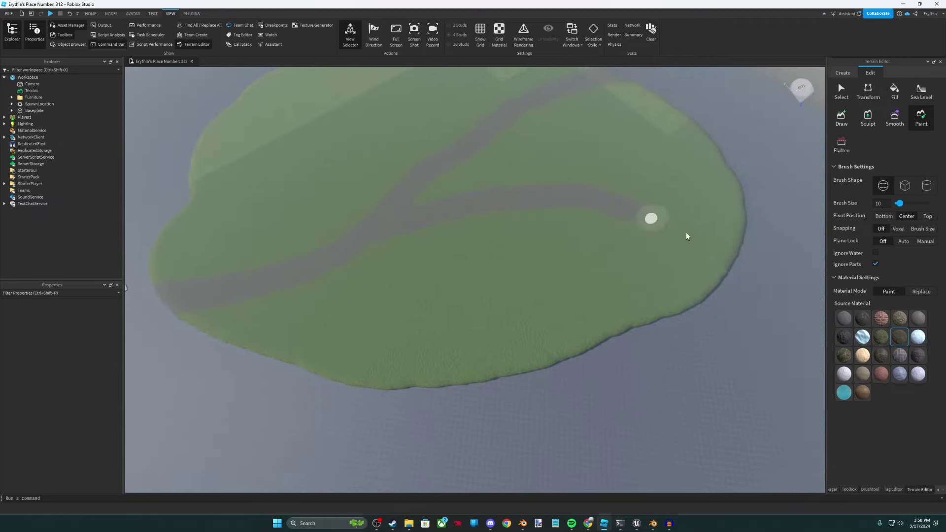
key(a)
key(w)
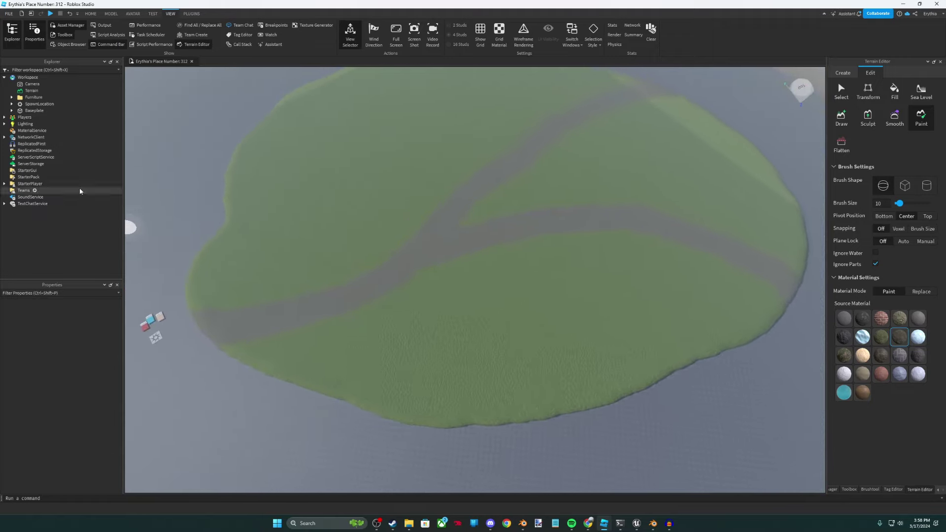
scroll(565, 246, up, 3)
mouse_move(566, 246)
right_down()
mouse_move(563, 261)
mouse_move(525, 250)
right_up()
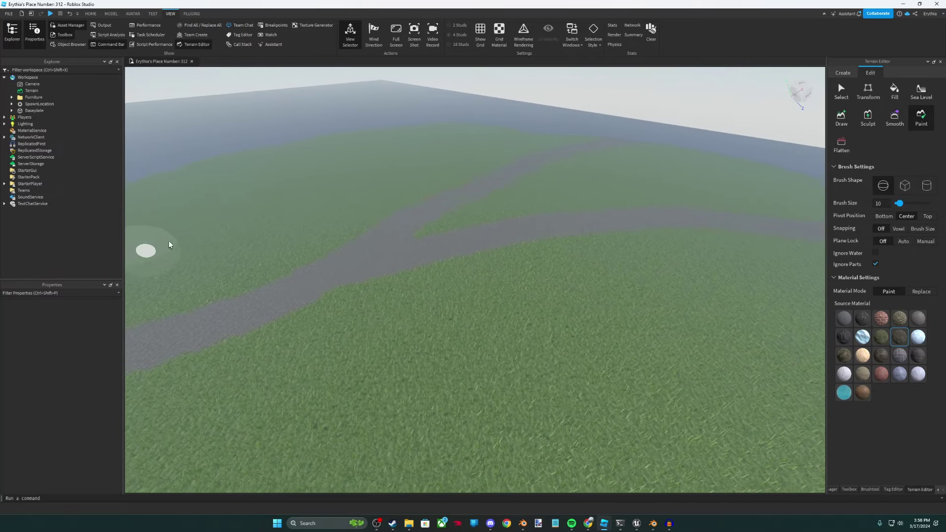
Step: Expand the Terrain object's material colours and set the Ground colour to reddish brown, RGB 166, 95, 67
click(31, 90)
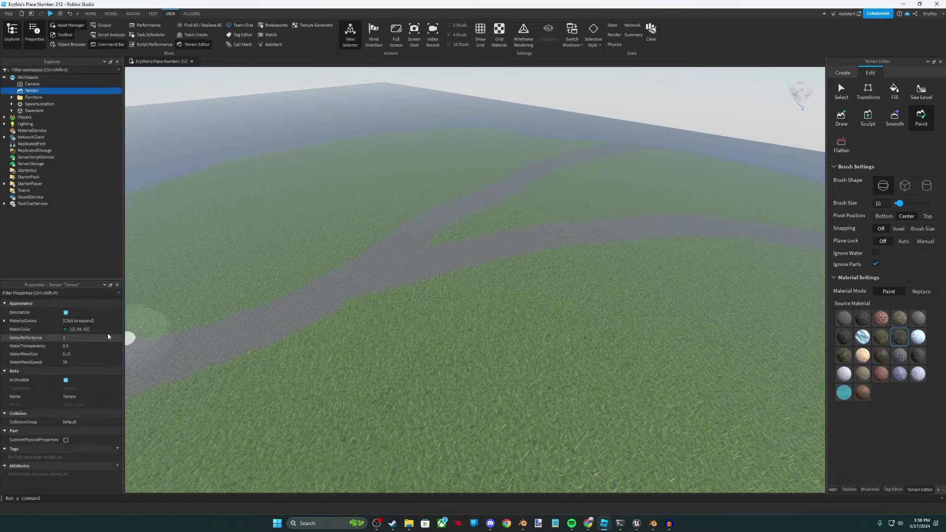
click(86, 321)
click(87, 321)
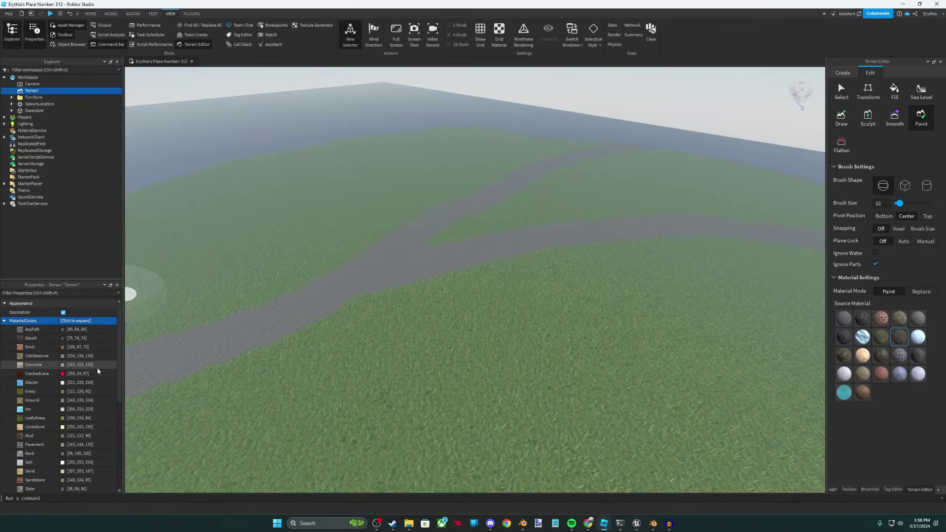
scroll(228, 384, down, 8)
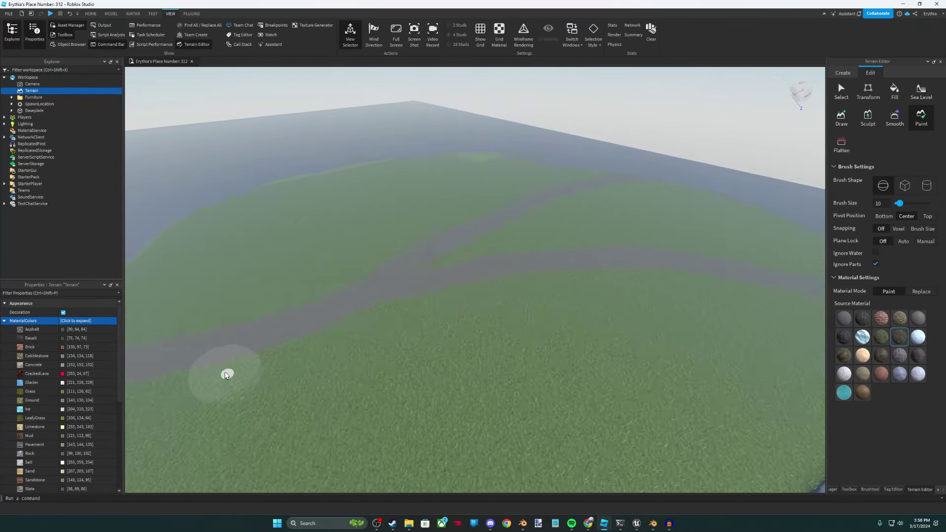
scroll(229, 375, up, 3)
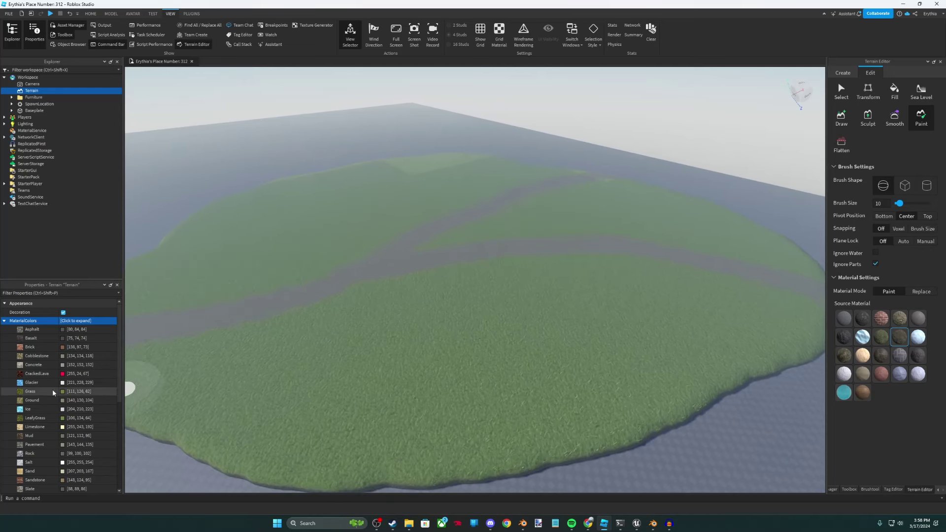
click(63, 400)
click(546, 230)
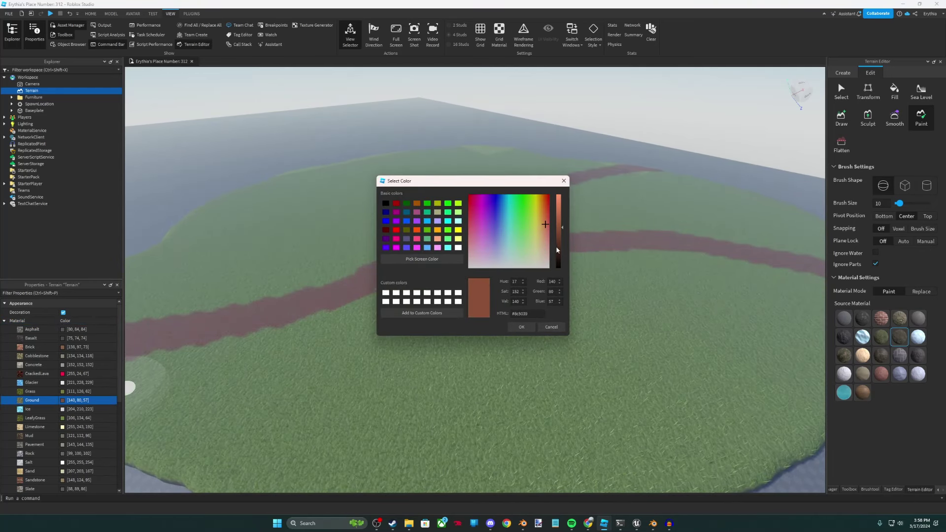
drag(563, 233, 561, 222)
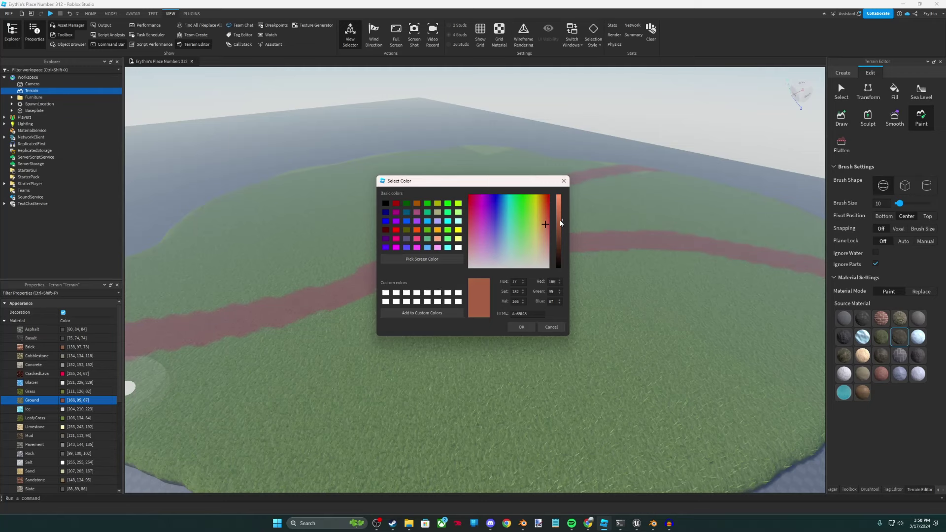
click(518, 326)
key(w)
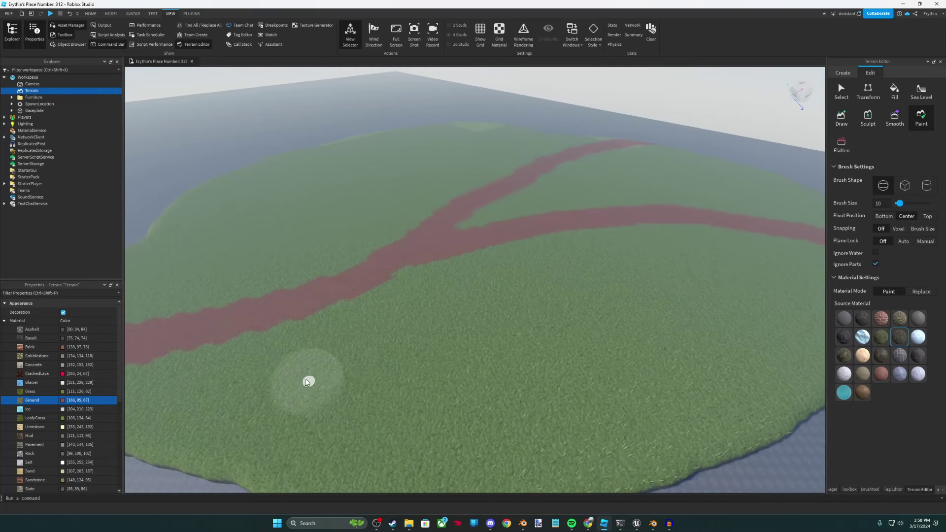
Step: Set the terrain's Grass colour to a more saturated green, RGB 84, 126, 36
click(72, 391)
click(530, 216)
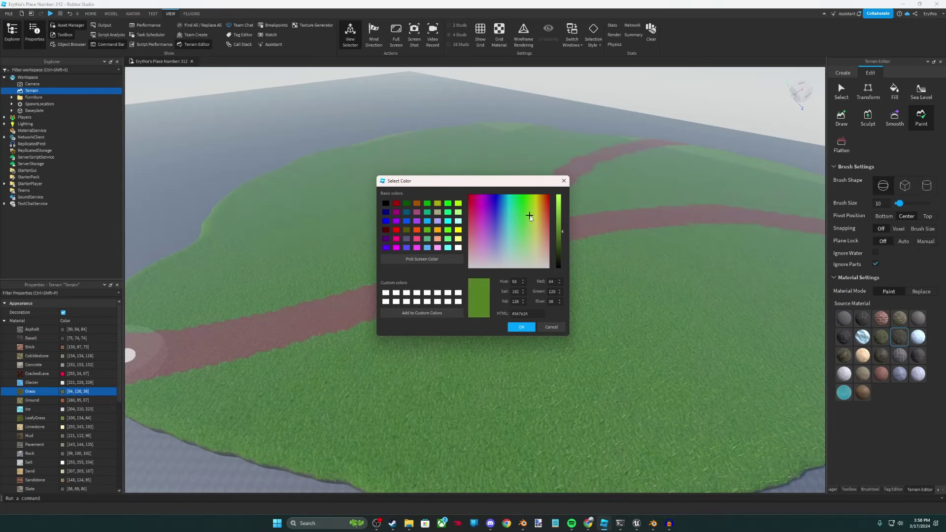
click(521, 326)
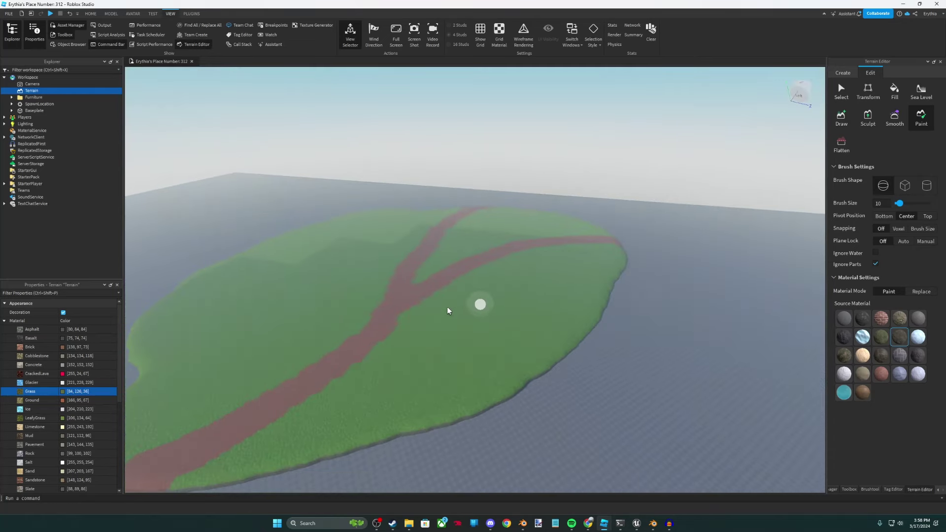
right_drag(519, 311, 466, 266)
scroll(524, 266, down, 1)
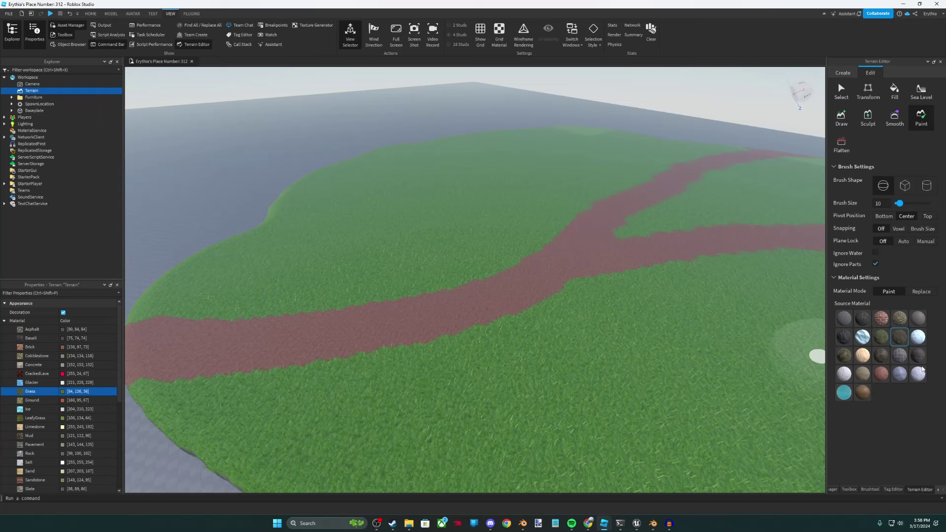
Step: Paint scattered LeafyGrass patches over the grass on all sides of the forked path, using a spherical brush of size 7
click(880, 339)
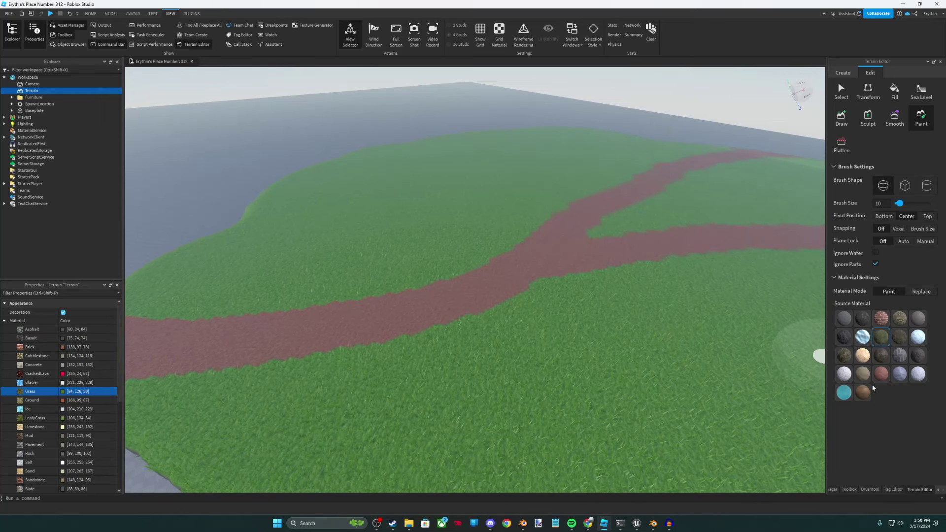
click(845, 356)
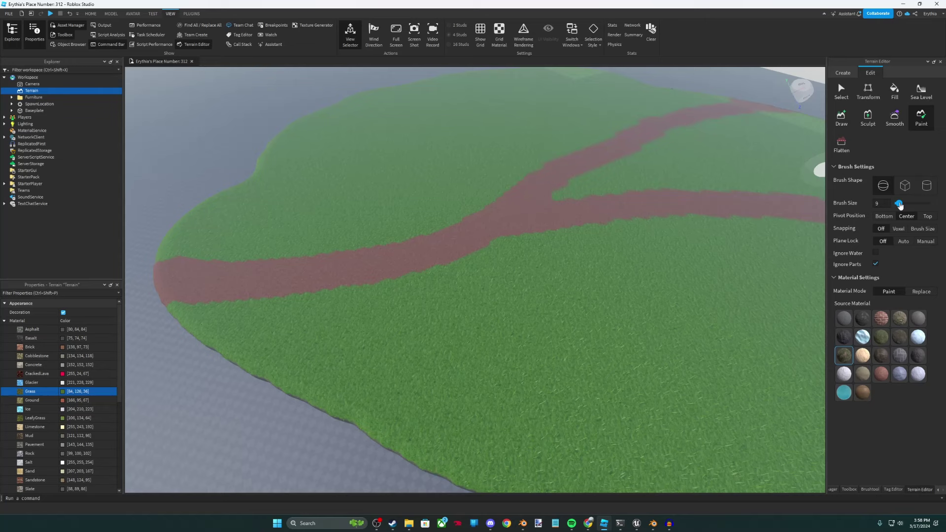
right_drag(483, 273, 495, 277)
key(d)
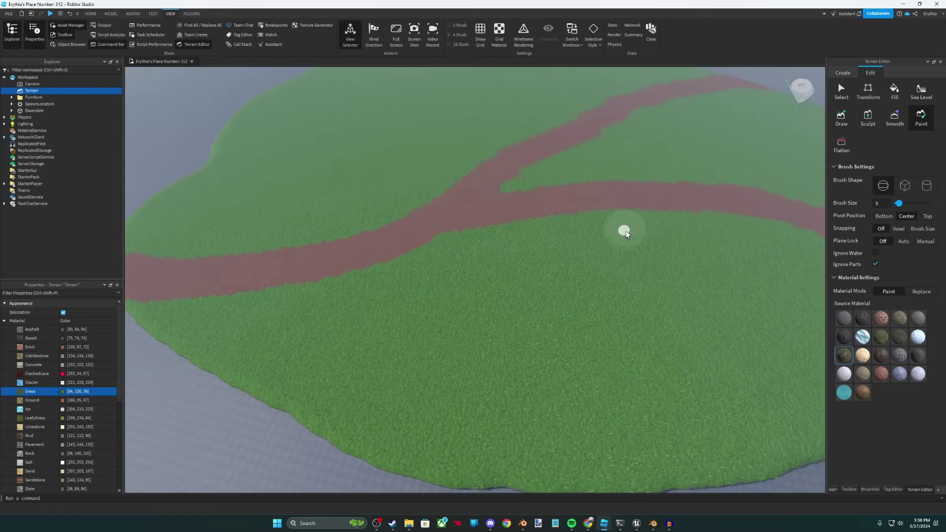
click(899, 205)
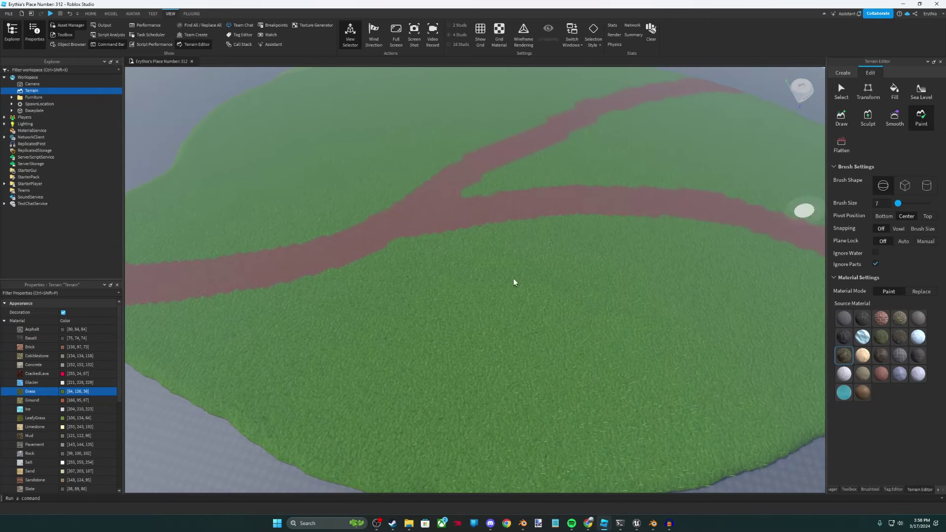
right_drag(514, 279, 514, 315)
drag(250, 246, 579, 196)
drag(682, 231, 530, 215)
drag(372, 265, 605, 265)
mouse_move(709, 282)
mouse_down()
mouse_move(760, 300)
mouse_move(625, 335)
mouse_up()
drag(480, 305, 367, 322)
drag(275, 330, 322, 311)
key(e)
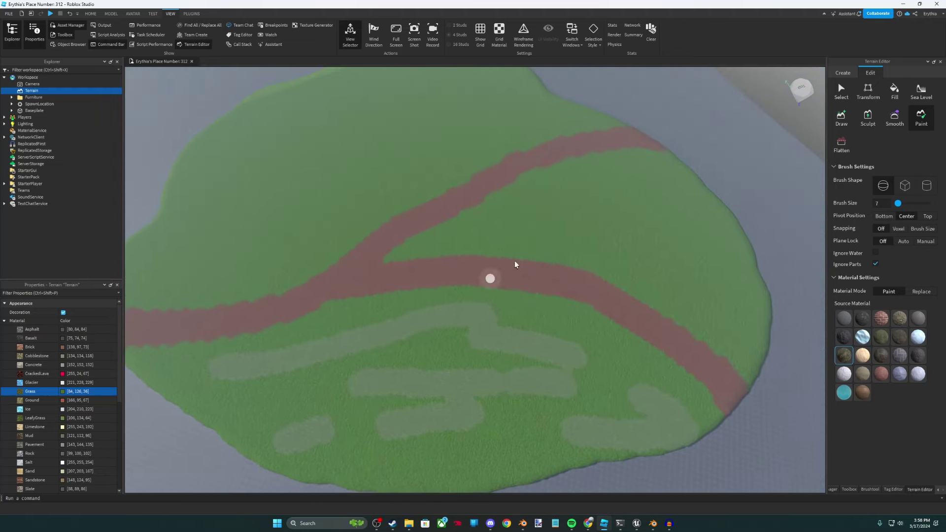
drag(515, 265, 613, 202)
key(a)
drag(746, 326, 689, 286)
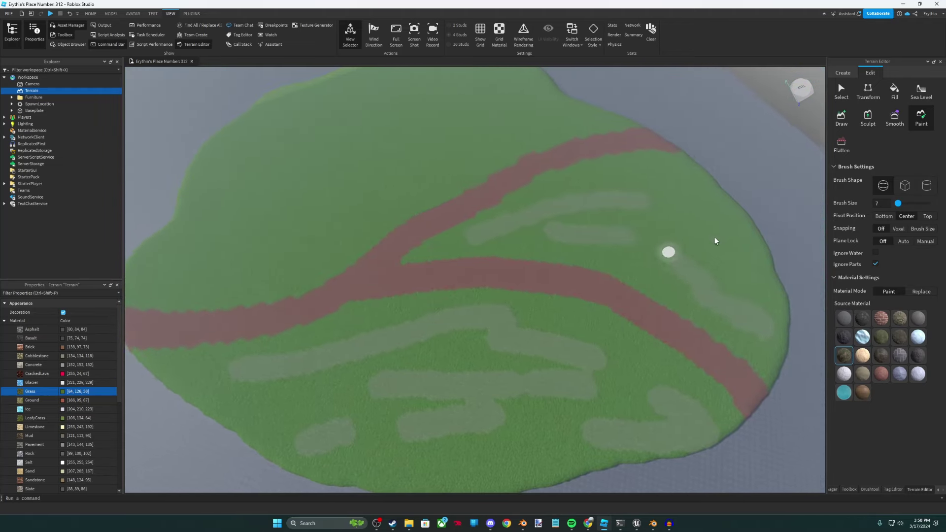
drag(769, 247, 679, 209)
drag(693, 165, 659, 166)
click(622, 173)
click(628, 132)
drag(543, 147, 528, 146)
drag(495, 184, 448, 212)
mouse_move(414, 243)
mouse_down()
mouse_move(330, 264)
mouse_move(378, 230)
mouse_move(412, 224)
mouse_up()
drag(453, 212, 559, 145)
drag(655, 108, 608, 110)
mouse_move(520, 149)
mouse_down()
mouse_move(405, 199)
mouse_move(477, 146)
mouse_up()
key(d)
click(348, 183)
key(d)
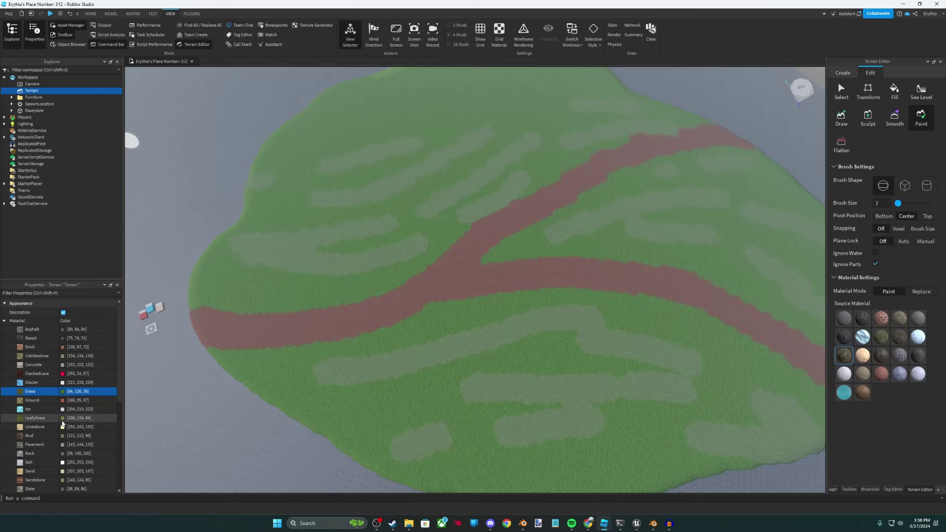
Step: Set the terrain's LeafyGrass colour to a bright green, RGB 101, 165, 66, and check the patches up close
click(63, 417)
mouse_move(559, 210)
mouse_down()
mouse_move(560, 219)
mouse_move(524, 223)
mouse_move(561, 228)
mouse_up()
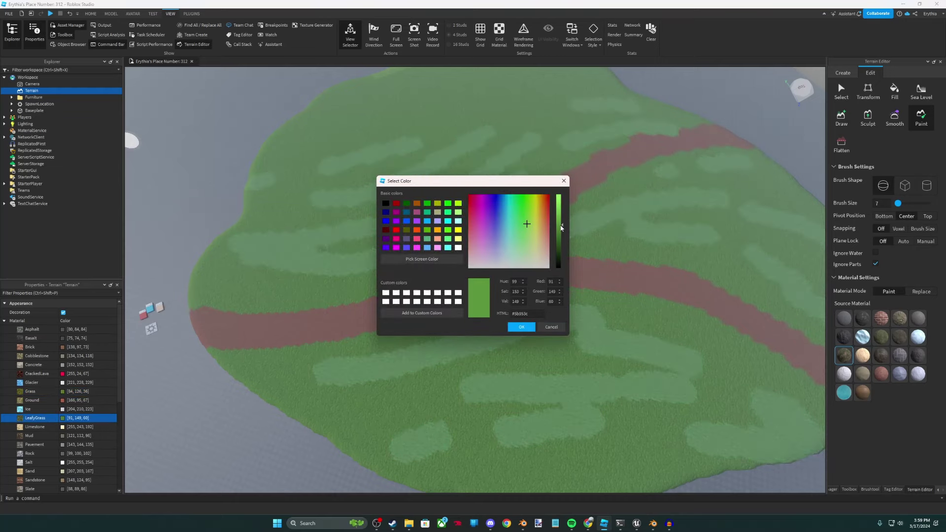
click(528, 327)
scroll(598, 274, up, 3)
right_drag(598, 273, 550, 186)
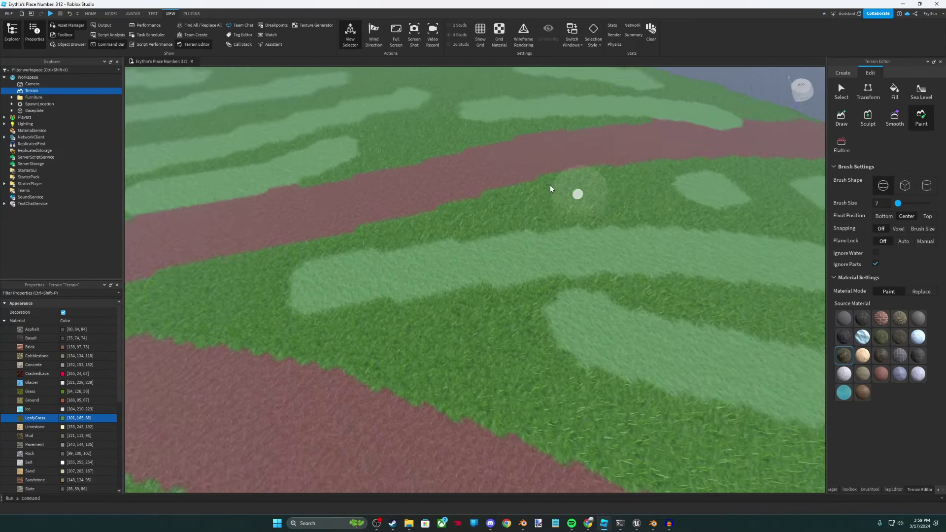
scroll(549, 185, down, 8)
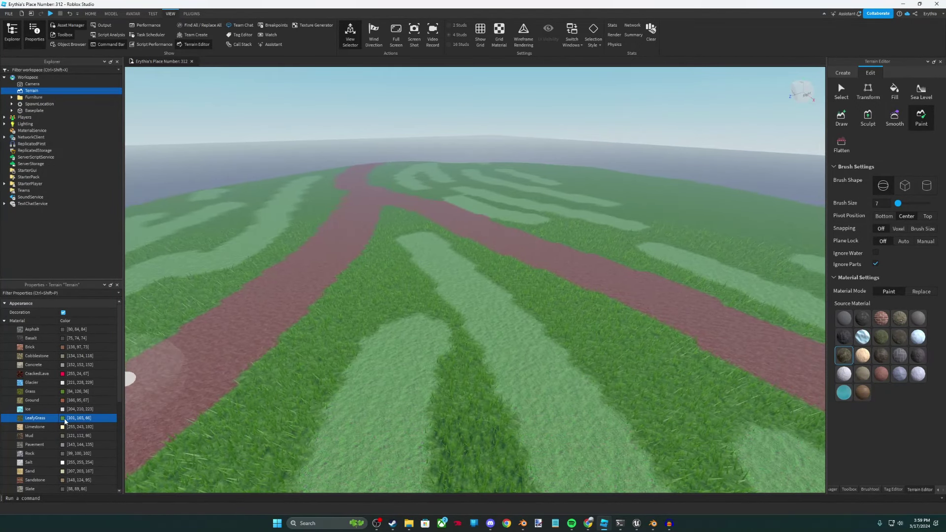
Step: Change the terrain's LeafyGrass colour to a yellower green, RGB 103, 153, 49
click(63, 418)
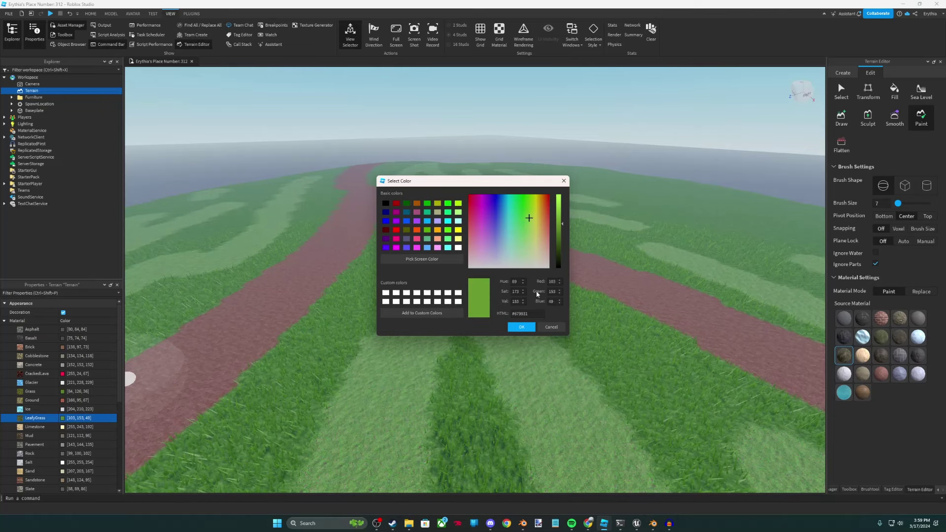
click(521, 327)
scroll(493, 247, down, 10)
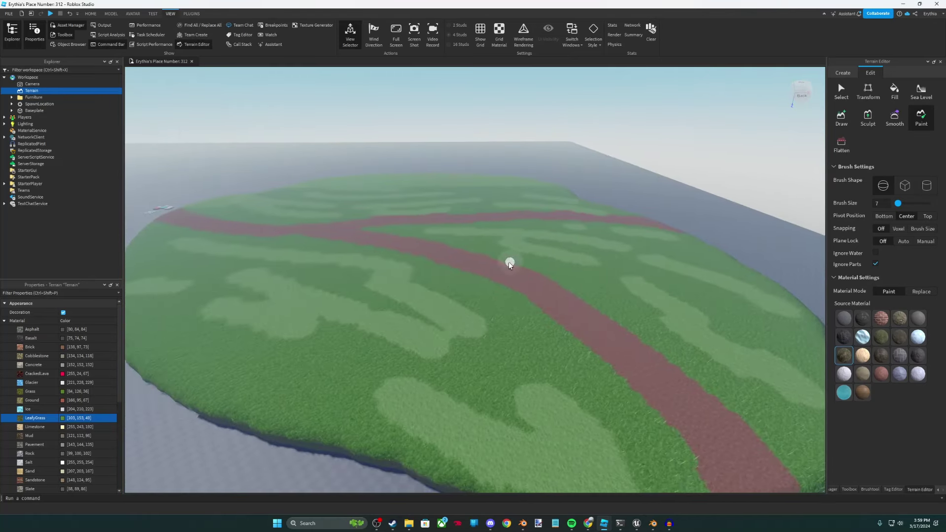
right_drag(508, 262, 380, 273)
scroll(380, 272, down, 4)
scroll(232, 273, up, 4)
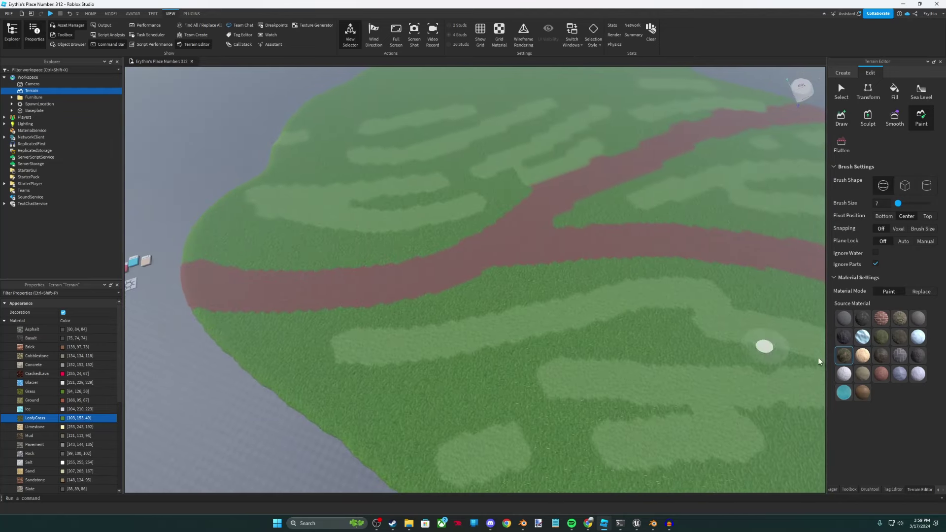
Step: Paint broken strips of Mud along the edges of the forked path with a spherical brush of size 4
key(d)
click(884, 358)
key(d)
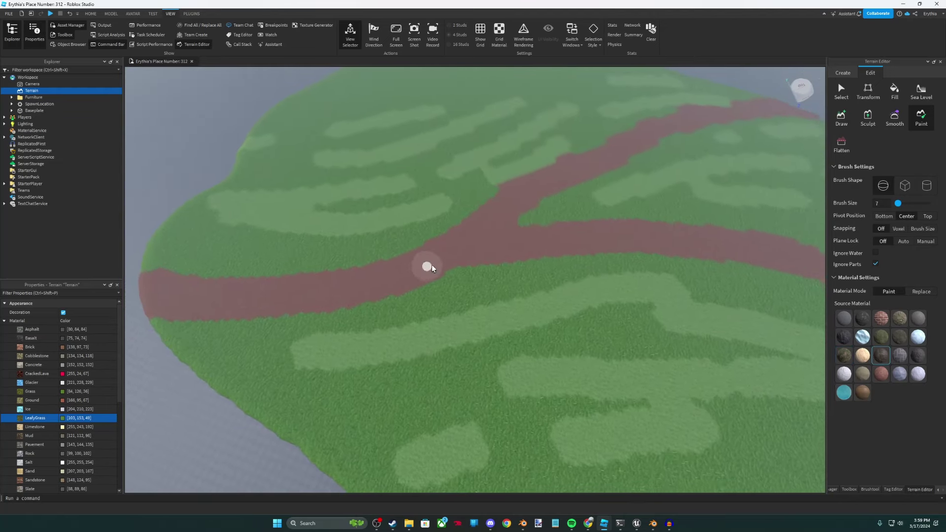
key(a)
click(879, 204)
right_drag(561, 307, 519, 319)
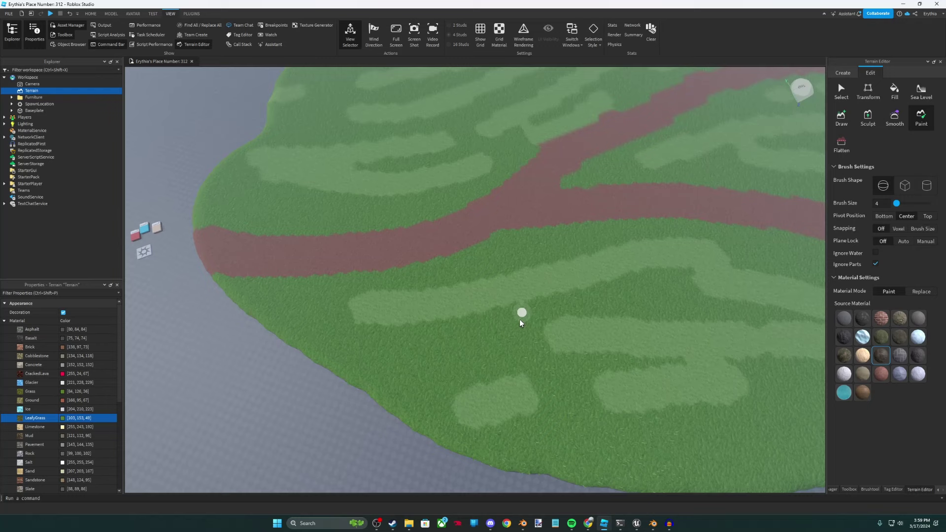
right_drag(220, 271, 212, 257)
key(e)
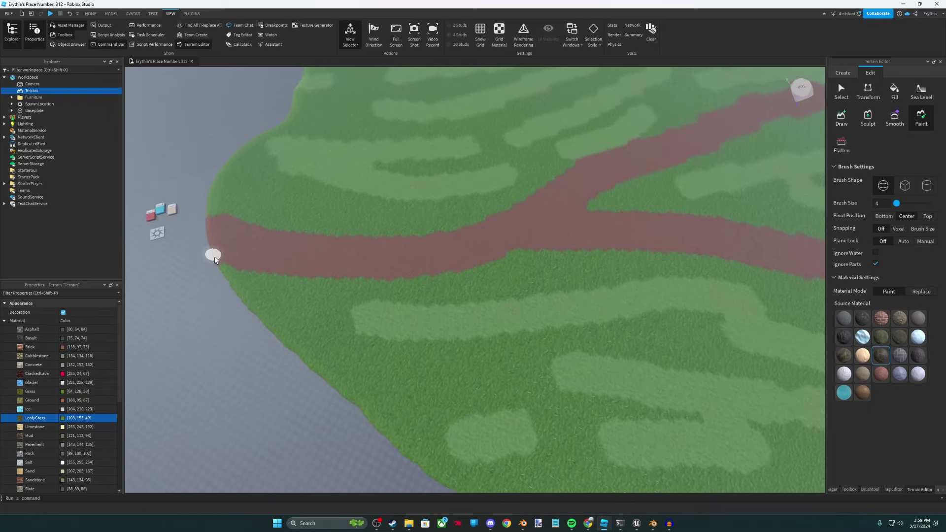
drag(327, 274, 355, 274)
key(d)
drag(427, 269, 525, 243)
scroll(537, 247, down, 3)
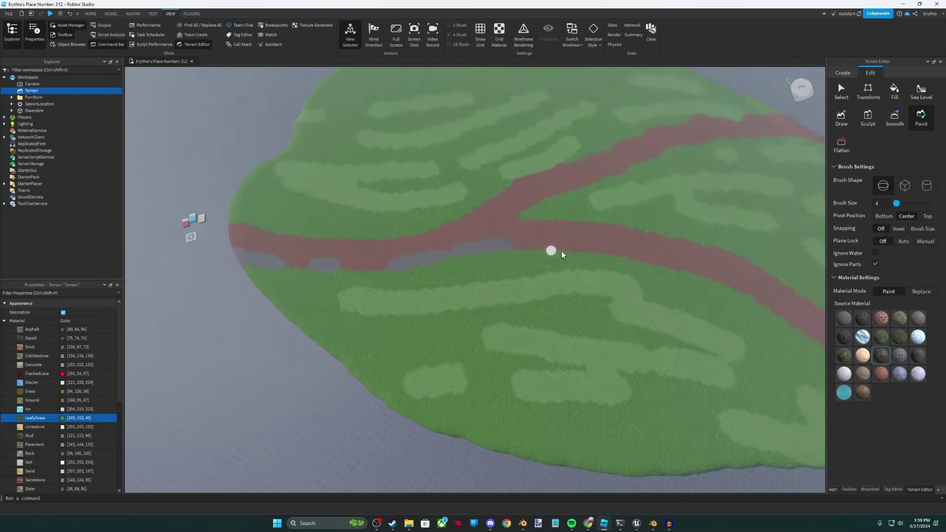
right_drag(560, 251, 501, 248)
key(d)
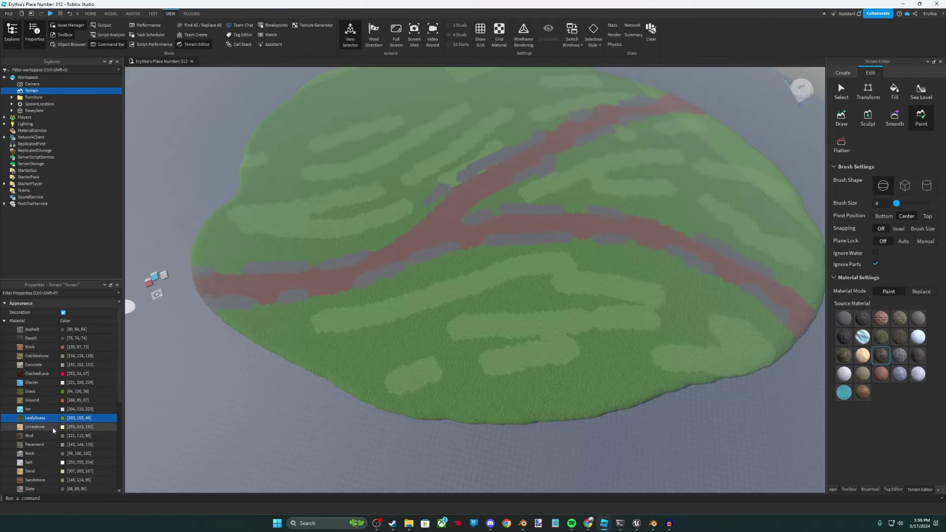
Step: Set the terrain's Mud colour to a dark reddish brown, RGB 97, 40, 21, and view the path from the other side
click(62, 435)
click(545, 211)
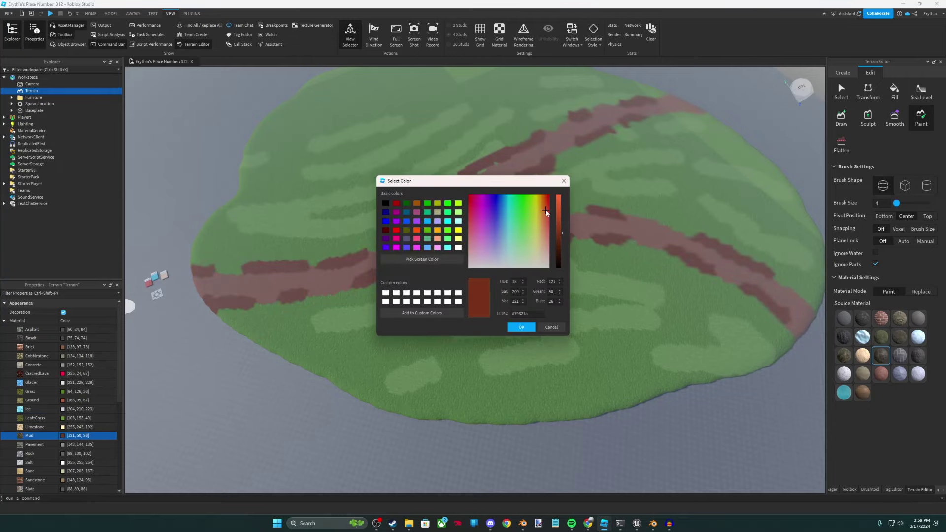
click(529, 330)
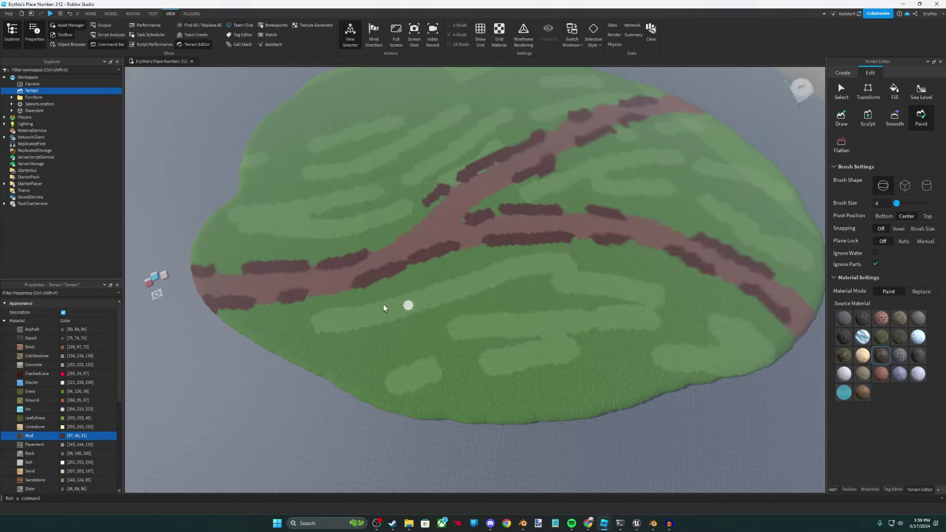
right_drag(384, 308, 713, 215)
key(s)
key(d)
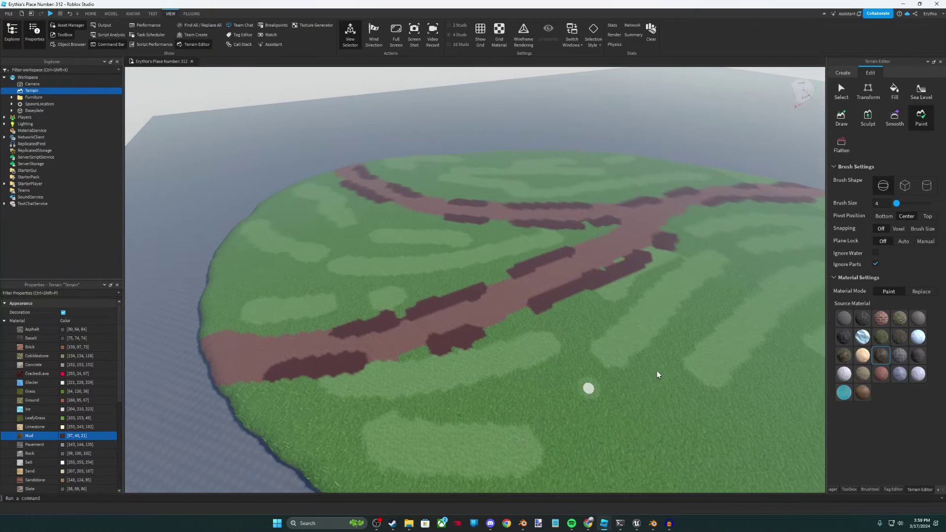
Step: Sculpt raised ground into the grass on both sides of the path, using Add mode, brush size 32 and strength 1
click(873, 124)
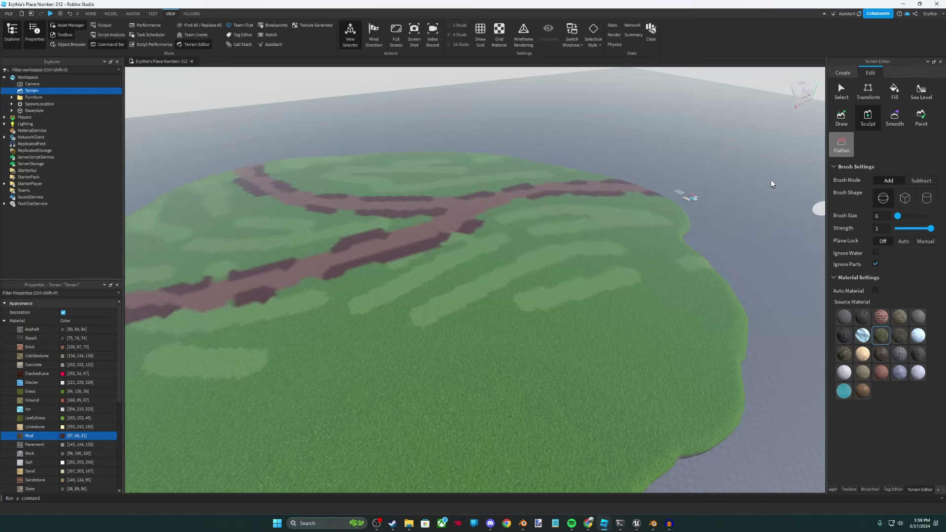
right_drag(771, 180, 563, 274)
key(s)
drag(896, 217, 903, 217)
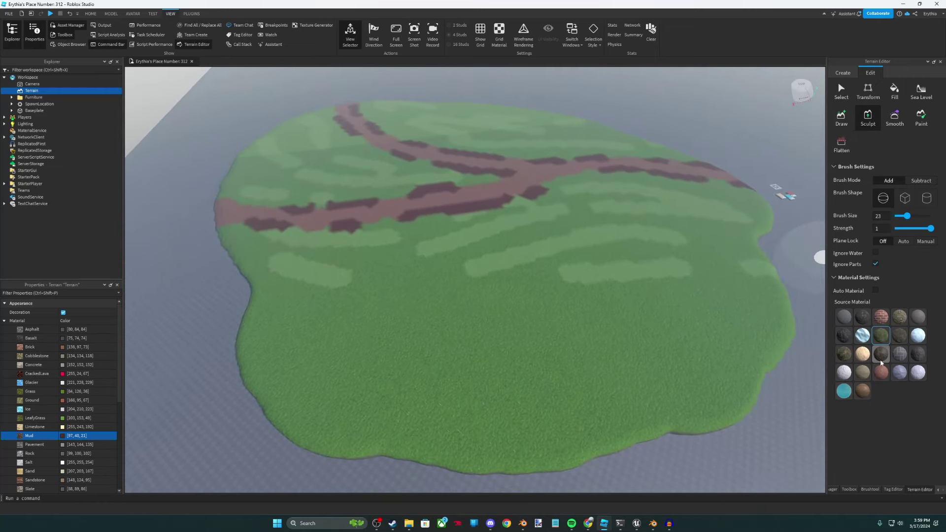
click(905, 241)
click(883, 242)
scroll(660, 258, up, 3)
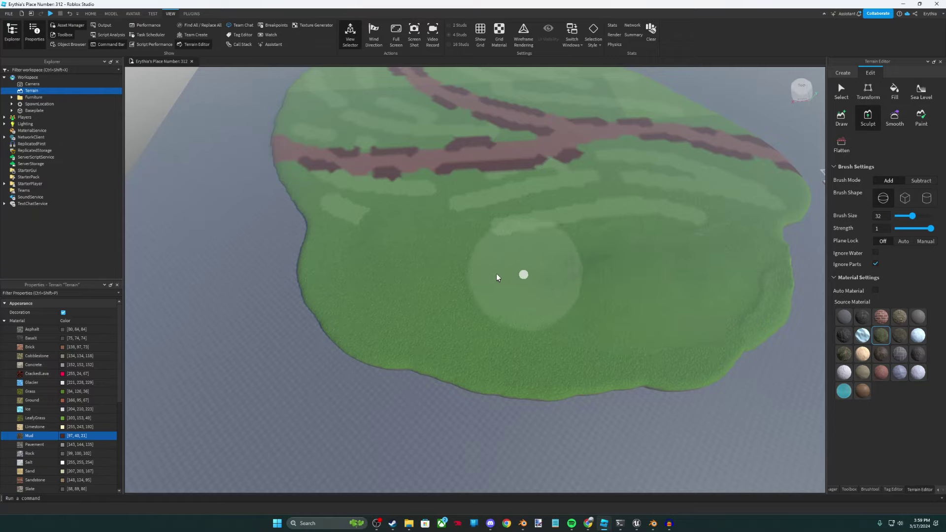
mouse_move(431, 309)
middle_down()
mouse_move(421, 201)
mouse_move(403, 270)
middle_up()
key(w)
mouse_move(403, 271)
mouse_down()
mouse_move(369, 264)
mouse_move(348, 223)
mouse_move(320, 197)
mouse_up()
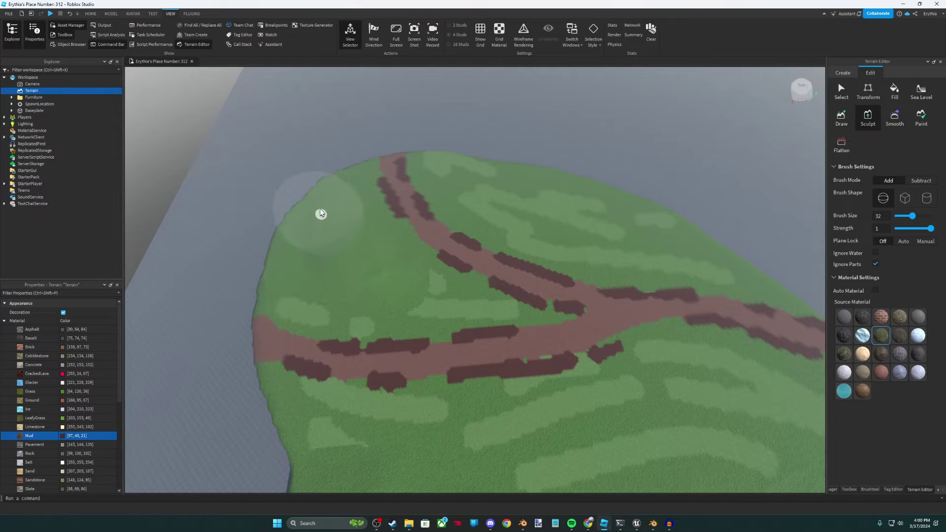
Step: Set up the Draw brush in Add mode as a cylinder with radius 25, height 25 and its pivot at the bottom
mouse_move(313, 200)
right_down()
mouse_move(436, 157)
mouse_move(595, 197)
right_up()
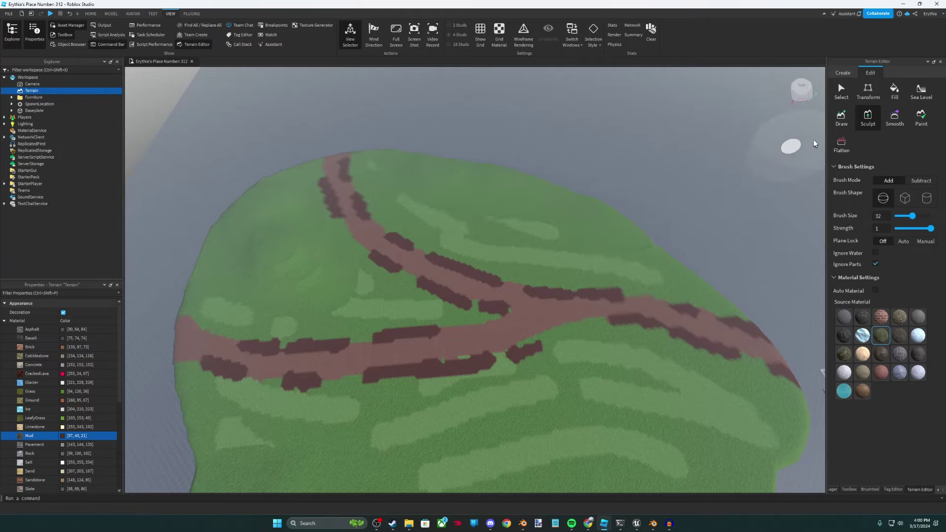
click(840, 118)
right_drag(513, 194, 453, 188)
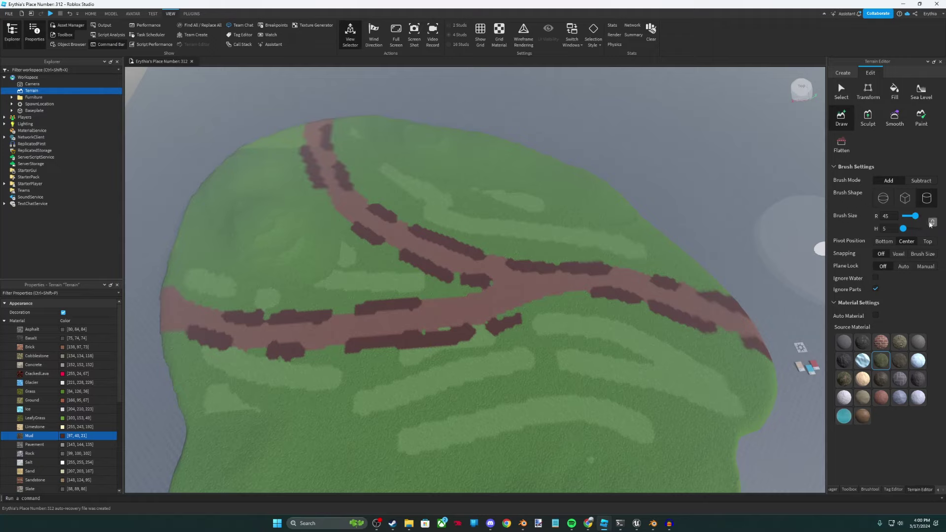
key(s)
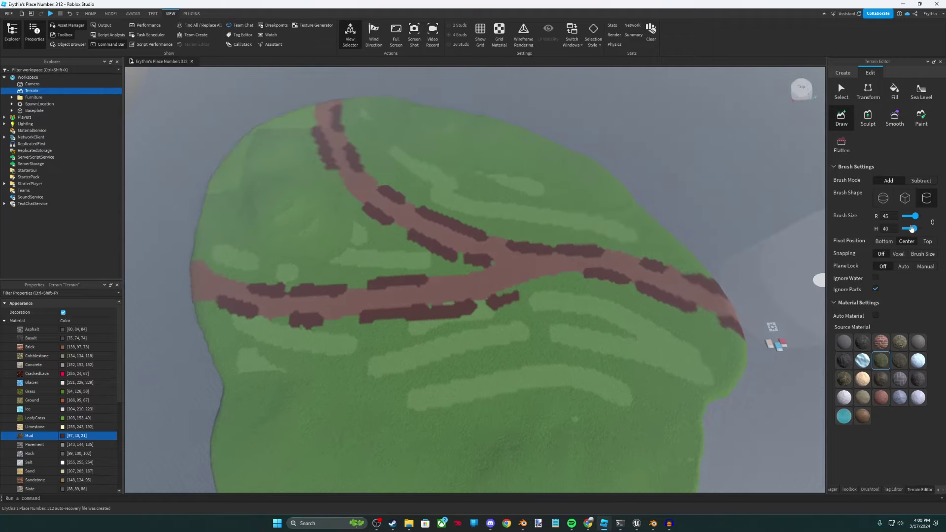
key(w)
key(a)
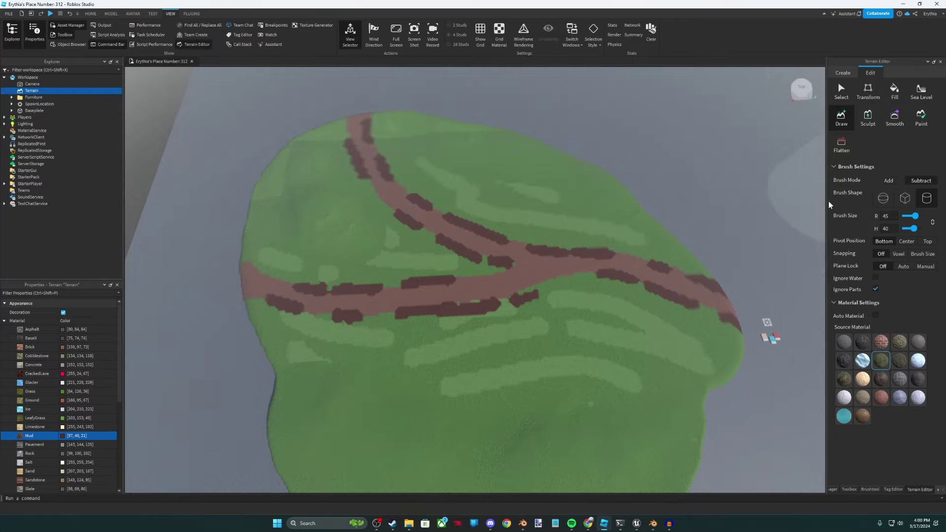
drag(890, 218, 829, 228)
text(2525)
Step: Try to draw raised terrain along the far side of the forked path with Plane Lock off, and undo it
right_drag(487, 189, 500, 198)
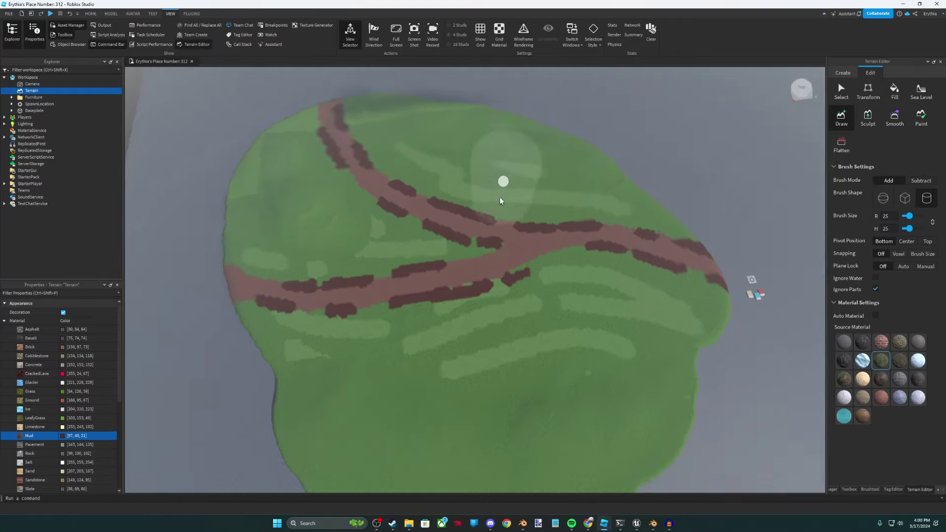
mouse_move(448, 137)
mouse_down()
mouse_move(616, 178)
mouse_move(564, 129)
mouse_up()
key(ctrl+z)
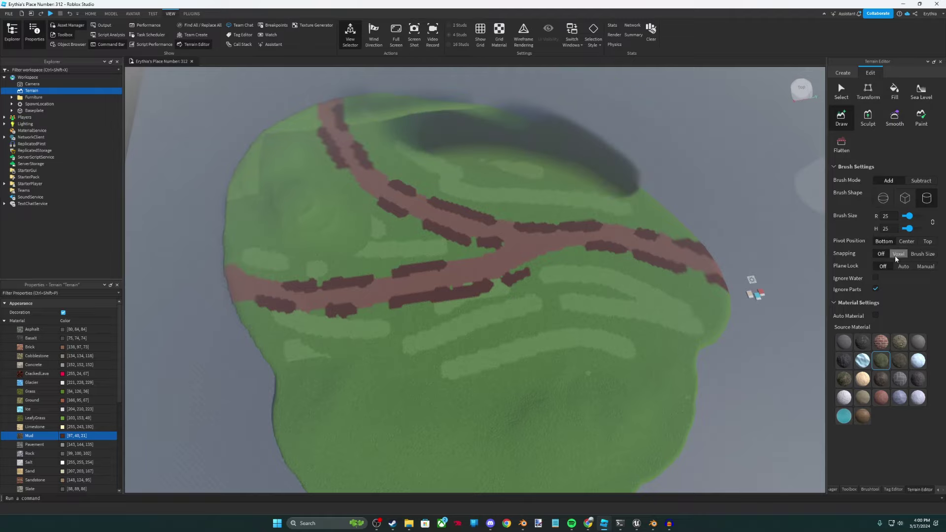
Step: Draw tall flat-topped cliffs on both sides of the path and between its forks, with Plane Lock set to Auto
click(902, 270)
right_drag(513, 163, 513, 183)
key(e)
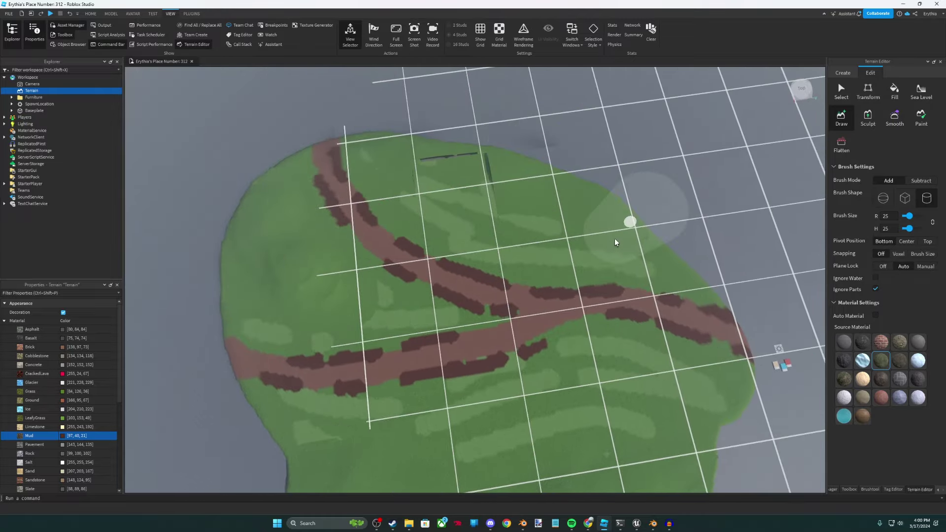
mouse_move(617, 243)
mouse_down()
mouse_move(402, 144)
mouse_move(581, 215)
mouse_up()
scroll(551, 267, down, 2)
key(q)
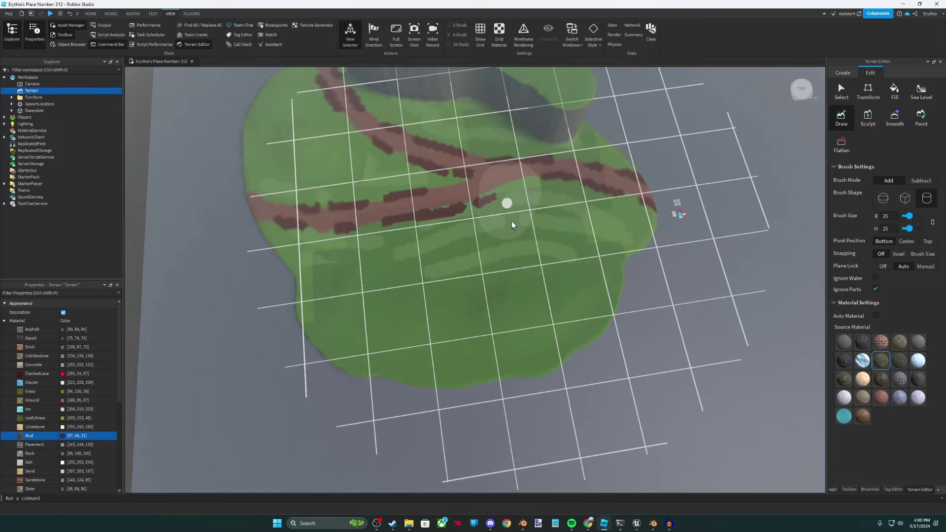
drag(616, 252, 545, 317)
right_drag(545, 317, 376, 204)
mouse_move(376, 205)
mouse_down()
mouse_move(345, 209)
mouse_move(359, 192)
mouse_up()
scroll(545, 201, up, 2)
right_drag(544, 201, 545, 201)
scroll(544, 201, down, 2)
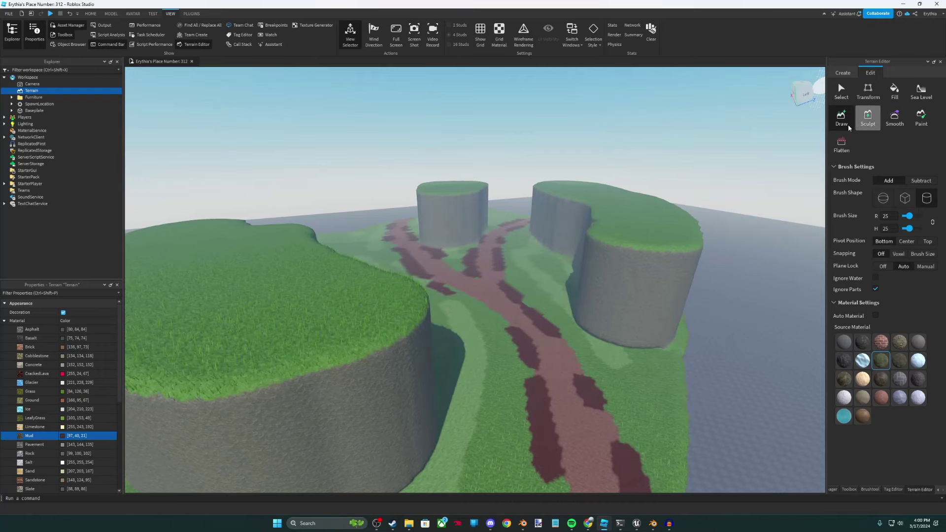
Step: Smooth the foot of the near cliffs on both sides of the path, using a spherical brush of size 37 and strength 1
right_drag(771, 167, 724, 168)
click(895, 121)
right_drag(591, 301, 629, 302)
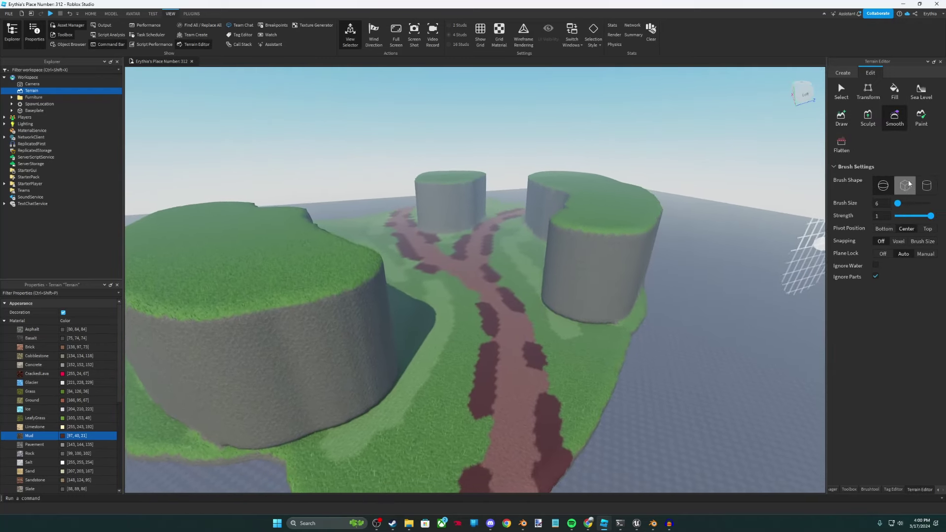
drag(897, 203, 915, 204)
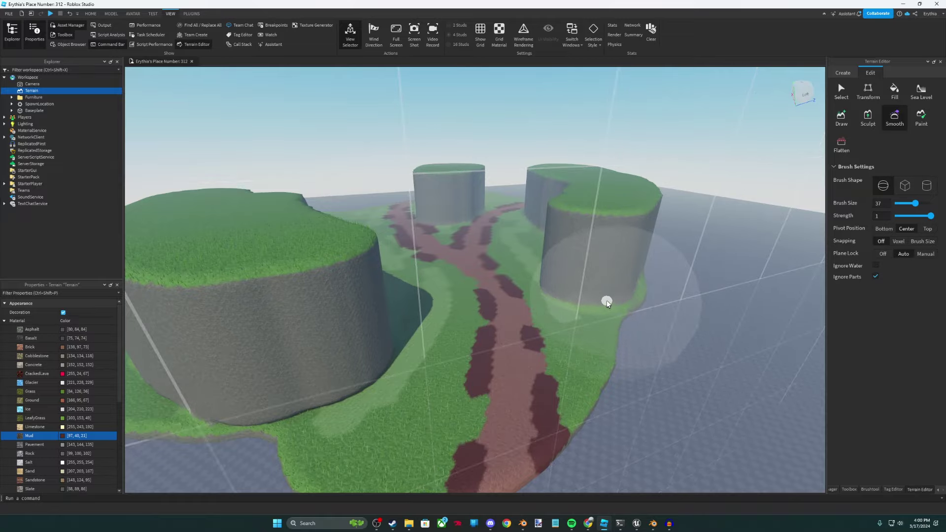
mouse_move(607, 304)
mouse_down()
mouse_move(629, 286)
mouse_move(294, 397)
mouse_move(195, 355)
mouse_up()
key(a)
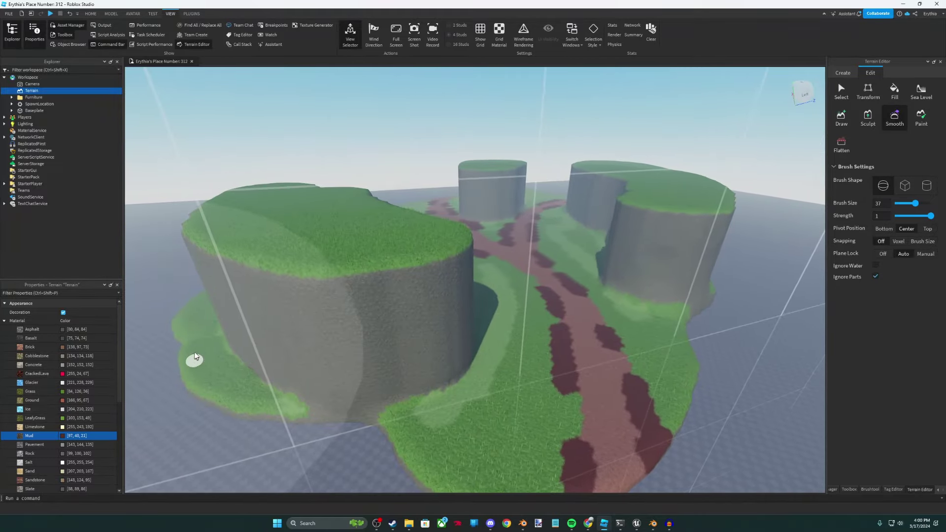
scroll(295, 350, up, 5)
scroll(336, 347, down, 5)
Step: Smooth the lower walls of the cliffs from behind and along the path with the same smoothing brush
right_drag(336, 346, 595, 353)
key(a)
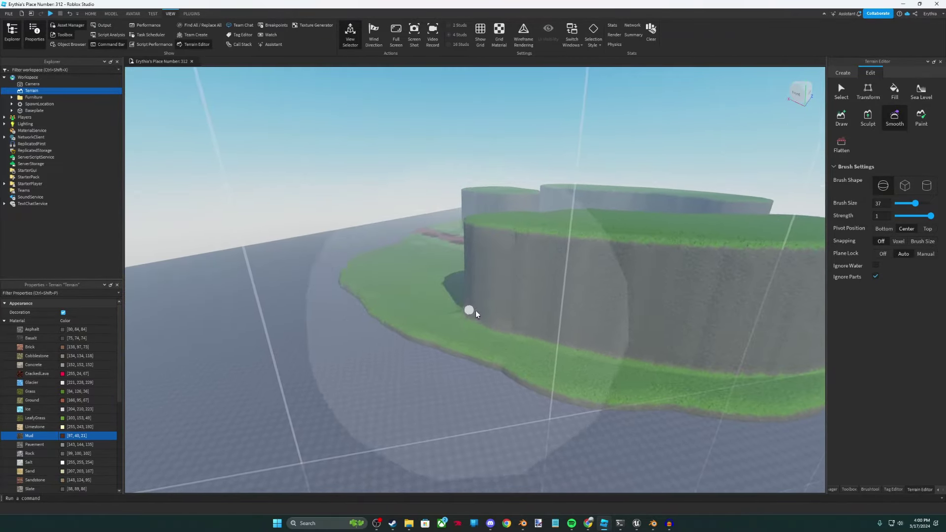
key(w)
right_drag(638, 249, 545, 239)
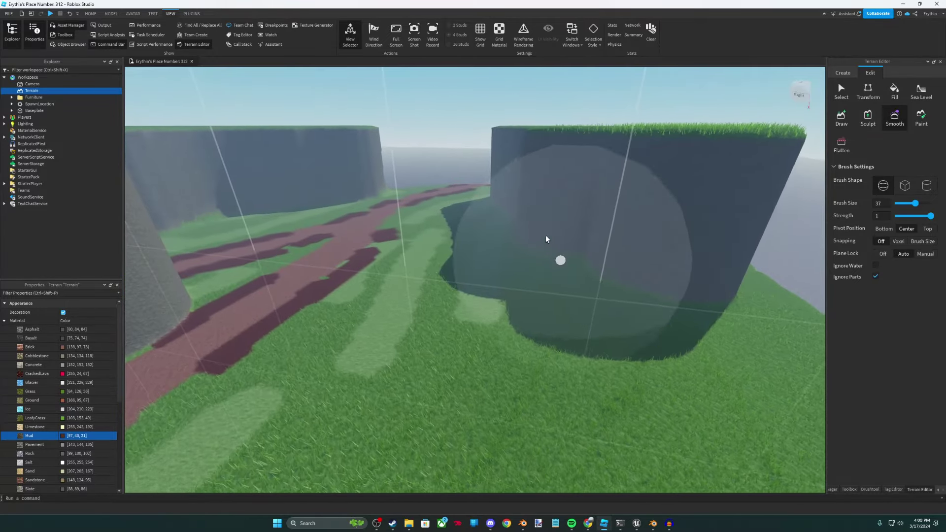
key(w)
mouse_move(546, 240)
mouse_down()
mouse_move(619, 287)
mouse_move(525, 230)
mouse_move(513, 235)
mouse_up()
mouse_move(513, 235)
right_down()
mouse_move(553, 244)
mouse_move(443, 266)
mouse_move(425, 255)
mouse_move(466, 255)
right_up()
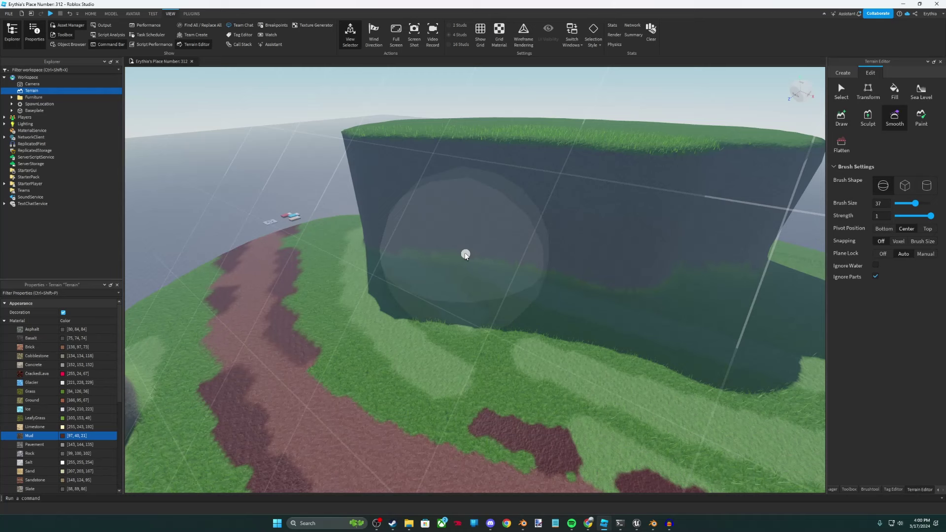
key(d)
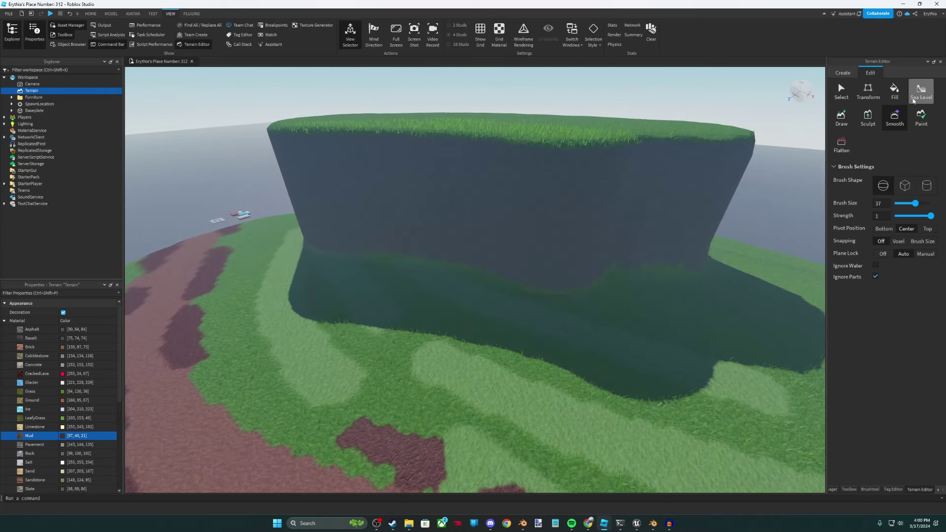
Step: Sculpt the cliff's upper edge in Subtract mode with Plane Lock off and brush size 32, and change the brush shape to a cube
click(867, 118)
click(920, 181)
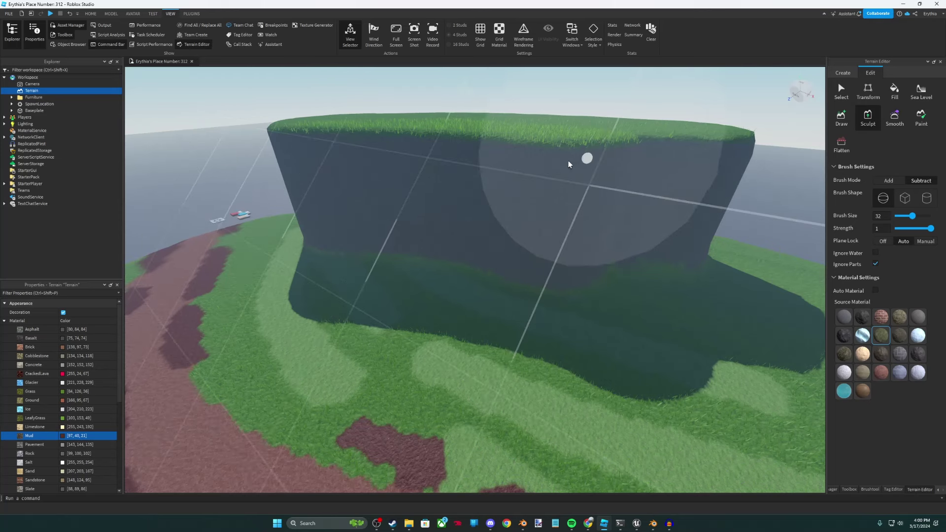
click(880, 241)
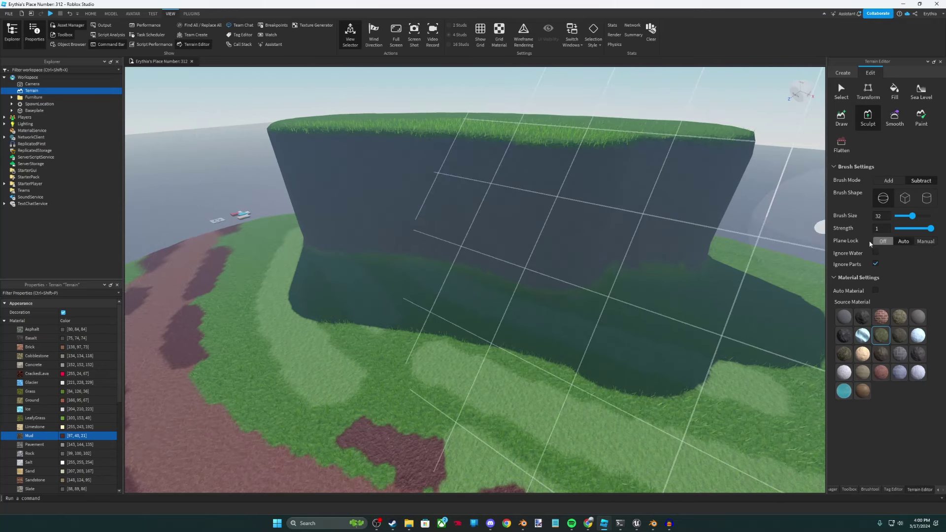
key(a)
mouse_move(492, 148)
mouse_down()
mouse_move(579, 169)
mouse_move(572, 152)
mouse_move(735, 154)
mouse_move(751, 140)
mouse_move(723, 134)
mouse_move(724, 148)
mouse_move(703, 152)
mouse_move(706, 164)
mouse_move(712, 154)
mouse_up()
click(904, 198)
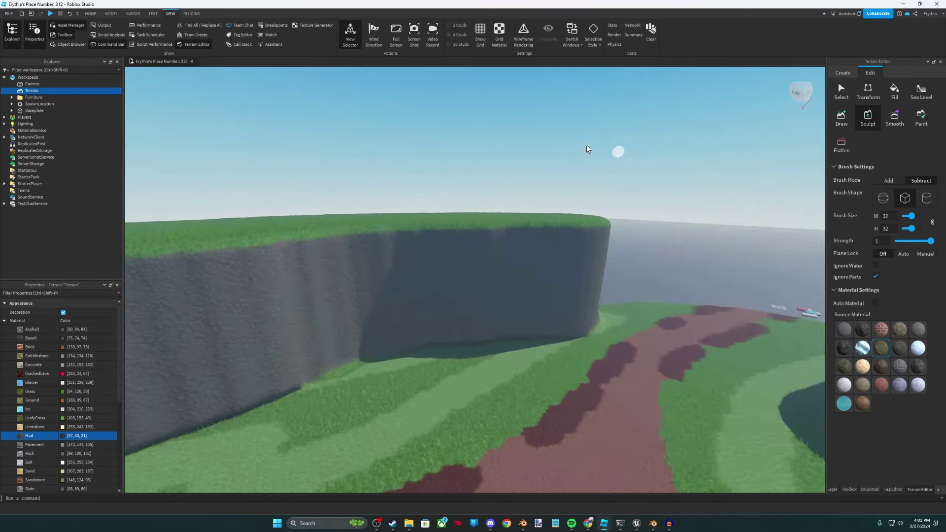
right_drag(584, 148, 504, 202)
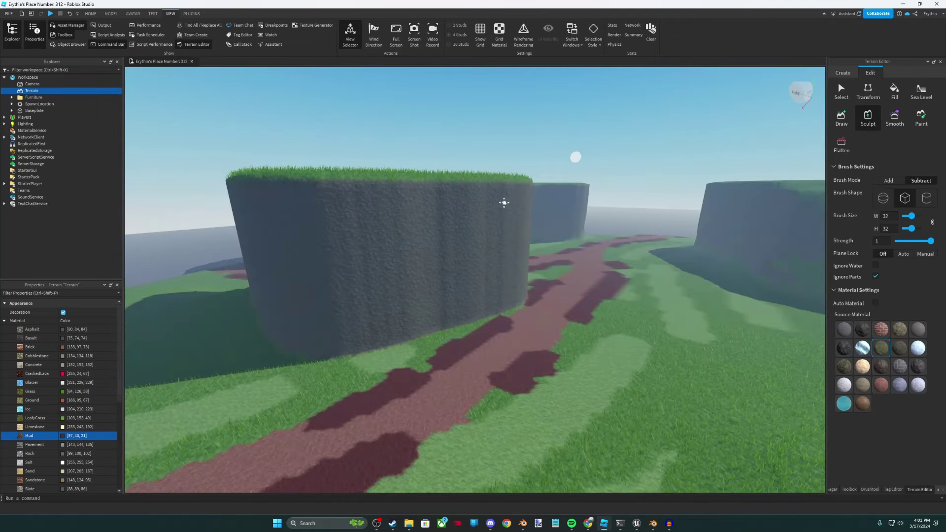
scroll(504, 202, down, 10)
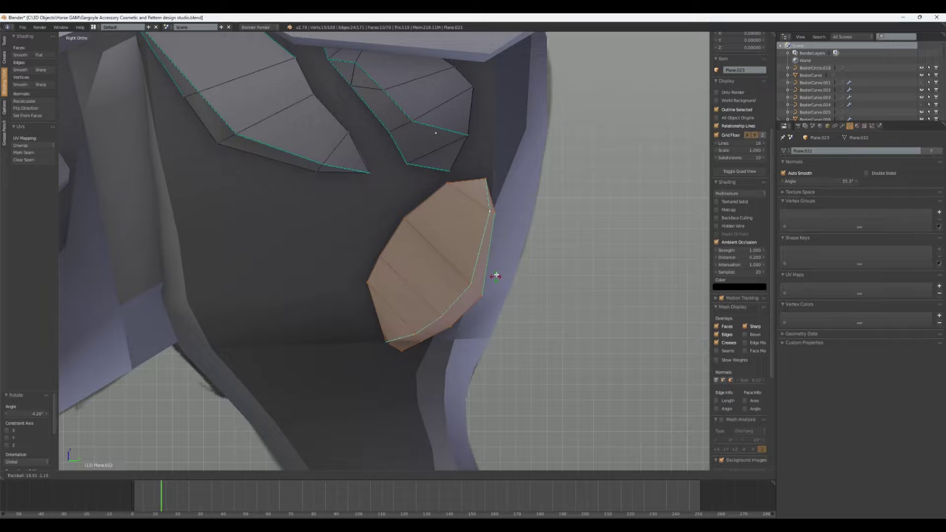
Step: In Blender, move vertices of the rear thigh plate, including along the X axis, to fit it against the hind leg, and leave Edit Mode
key(ctrl+KP_1)
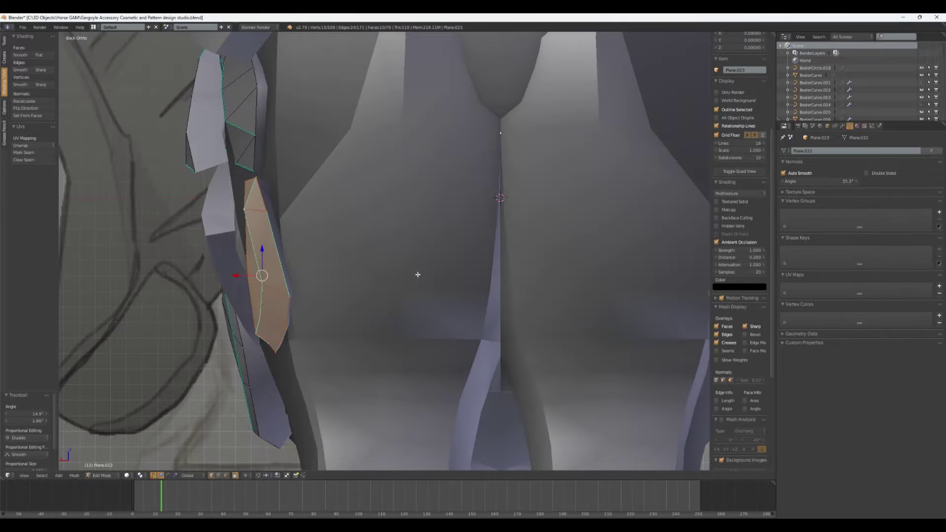
middle_drag(421, 283, 324, 264)
key(a)
right_click(511, 280)
key(g)
middle_drag(310, 265, 336, 264)
shift+right_click(260, 220)
key(g)
key(x)
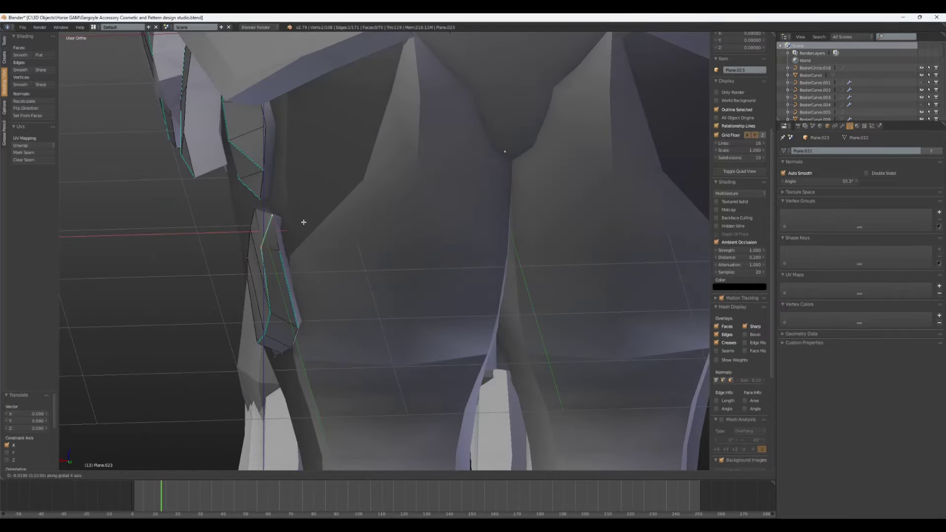
key(a)
right_click(306, 253)
key(Tab)
Step: Compare the horse's slate plating with the reference sketch from the right side, in solid and wireframe shading
scroll(340, 256, down, 5)
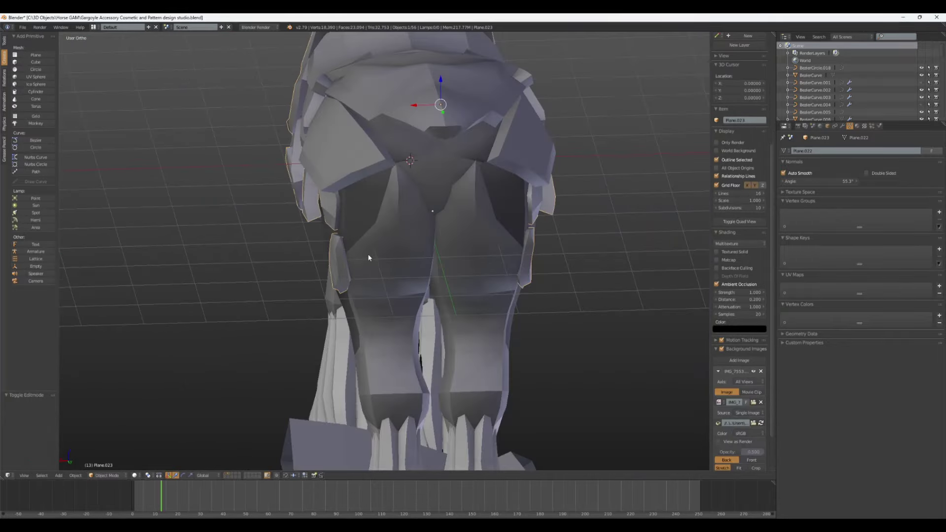
middle_drag(365, 266, 442, 258)
key(KP_3)
key(a)
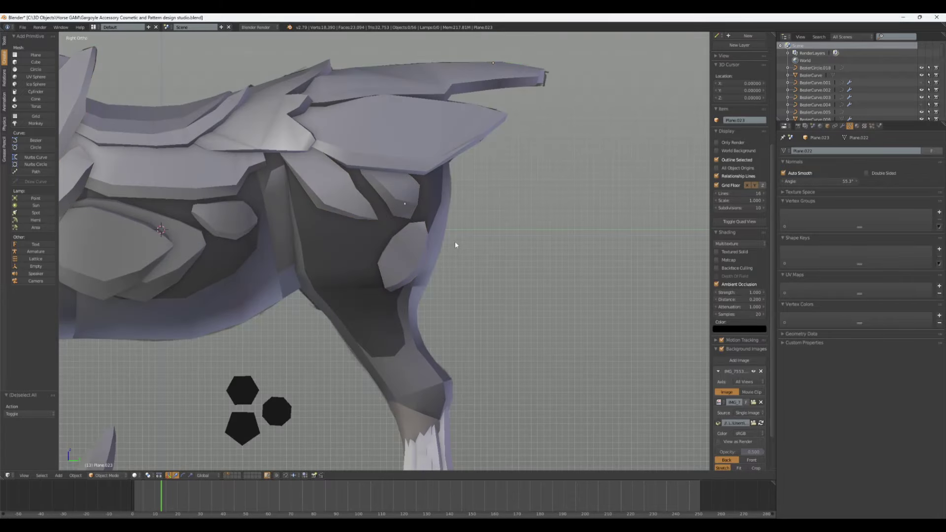
key(z)
scroll(463, 264, up, 3)
shift+middle_drag(300, 273, 430, 285)
scroll(433, 271, down, 5)
scroll(434, 266, down, 3)
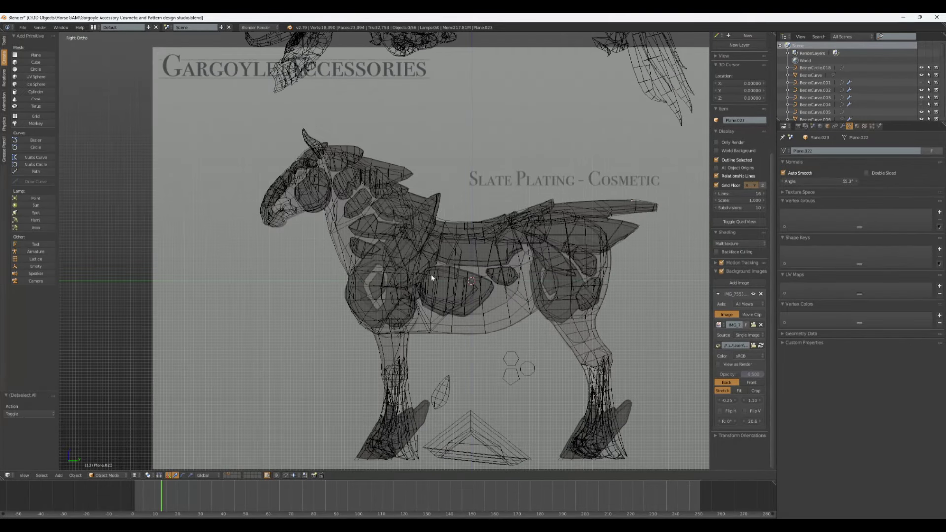
scroll(433, 267, up, 5)
key(z)
key(z)
key(z)
key(z)
shift+middle_drag(501, 295, 387, 201)
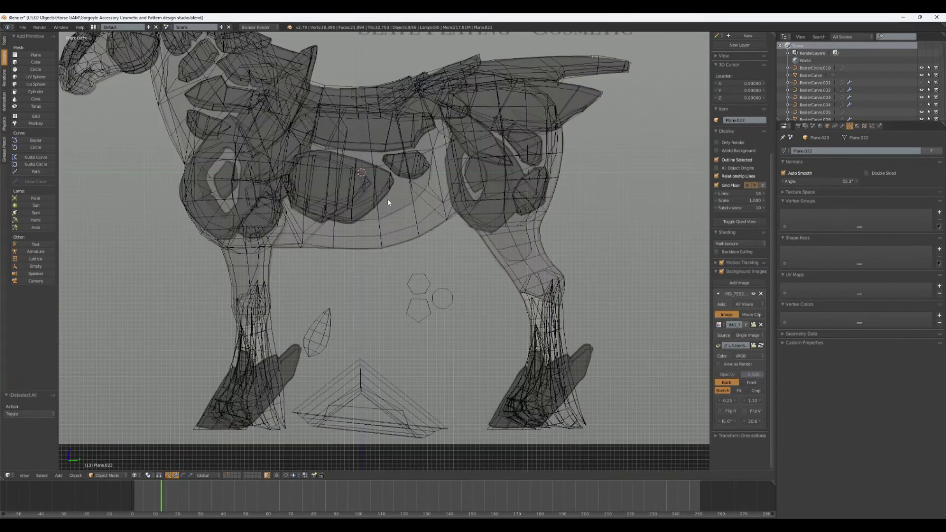
mouse_move(321, 190)
shift+middle_down()
mouse_move(369, 251)
mouse_move(452, 237)
shift+middle_up()
scroll(452, 237, up, 3)
key(z)
Step: Duplicate a face of the lowest shoulder plate in Edit Mode and place it over the sketched inner plate on the shoulder
key(Tab)
scroll(424, 257, up, 4)
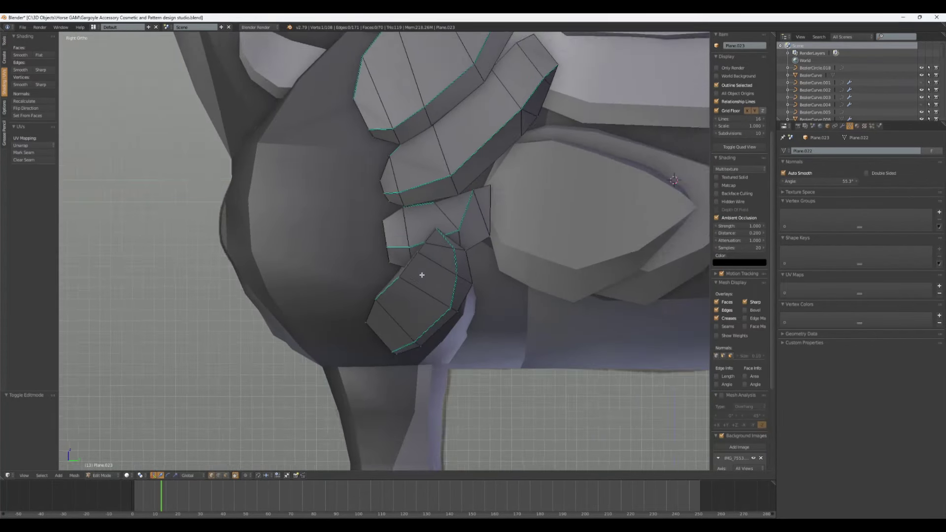
shift+right_click(403, 284)
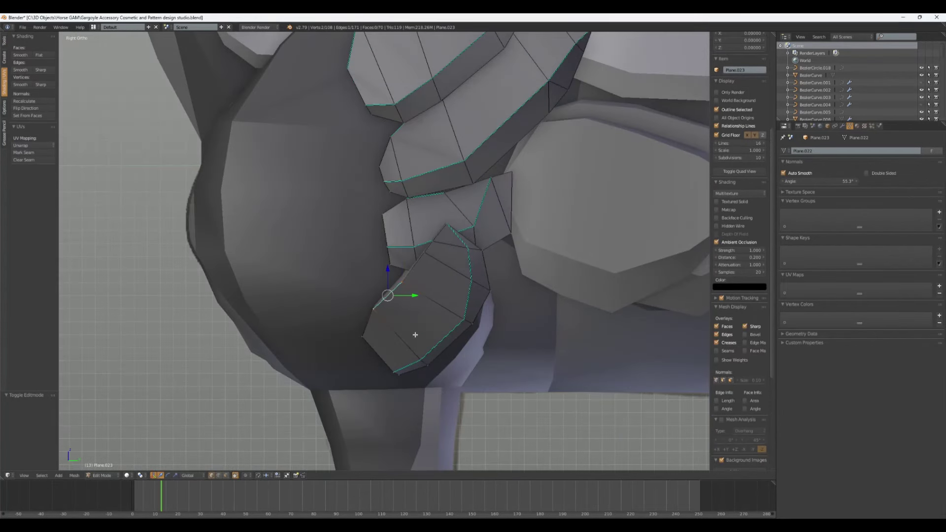
shift+right_click(464, 319)
key(z)
key(shift+d)
click(323, 202)
scroll(324, 202, up, 2)
shift+middle_drag(325, 206, 387, 273)
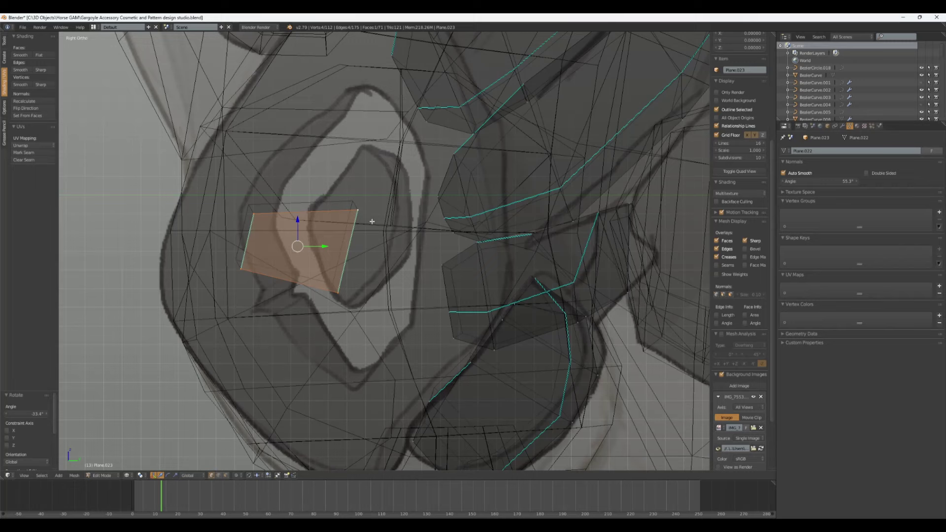
key(g)
click(442, 240)
Step: Fit the copied face's corners to the sketched outline, then extrude its lower edge and merge it into a bottom tip
key(a)
right_click(414, 209)
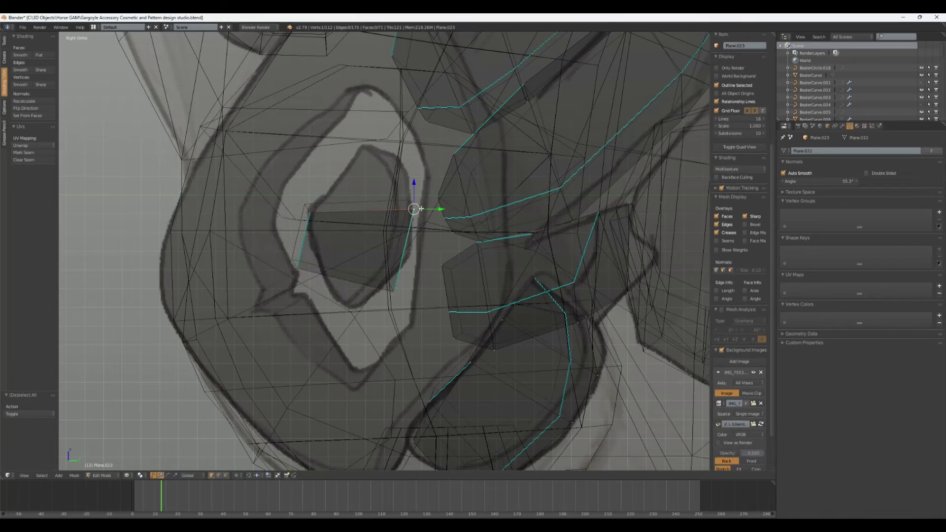
right_click(297, 268)
shift+right_click(393, 291)
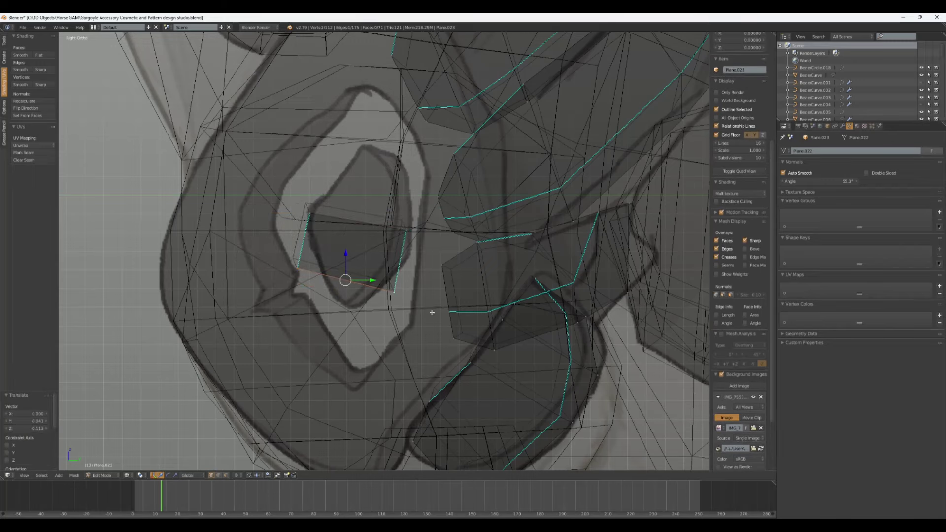
key(alt+m)
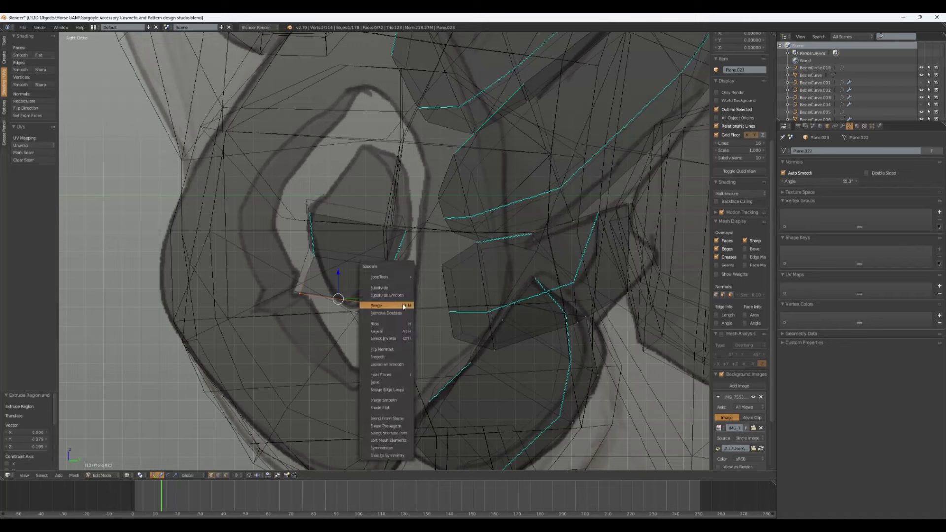
click(347, 302)
Step: Adjust the new plate's lower side vertices to follow the sketched outline
key(a)
right_click(316, 256)
key(g)
click(329, 261)
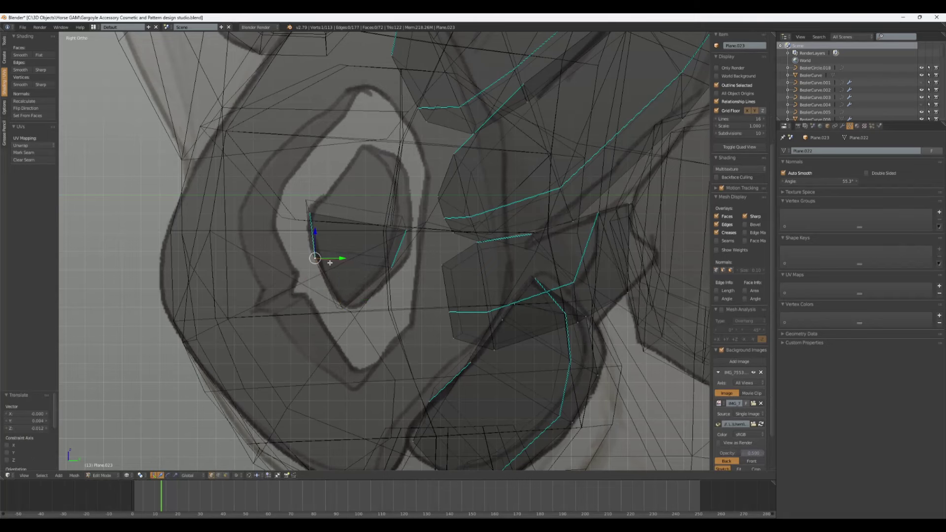
key(a)
right_click(394, 267)
key(a)
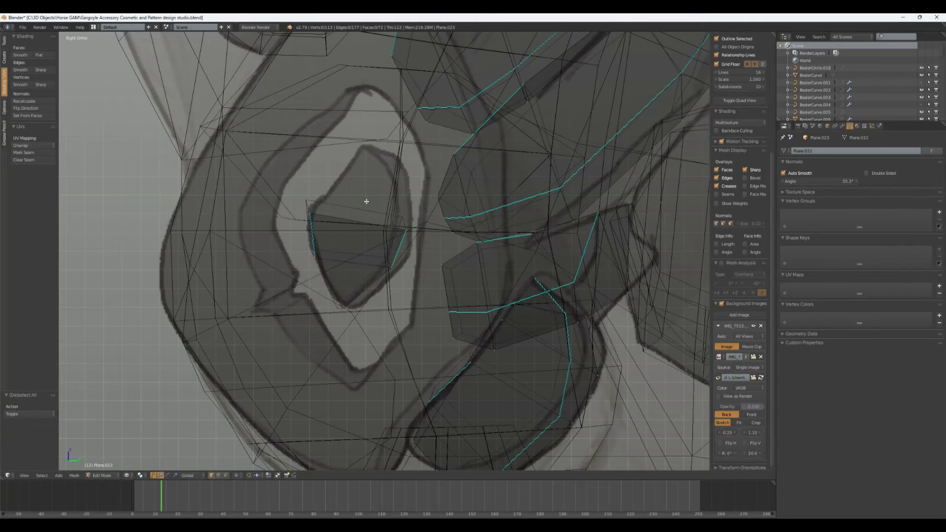
Step: Extrude the plate's upper edge upward along the sketch, merge the end into a point and move it to the top tip
right_click(377, 229)
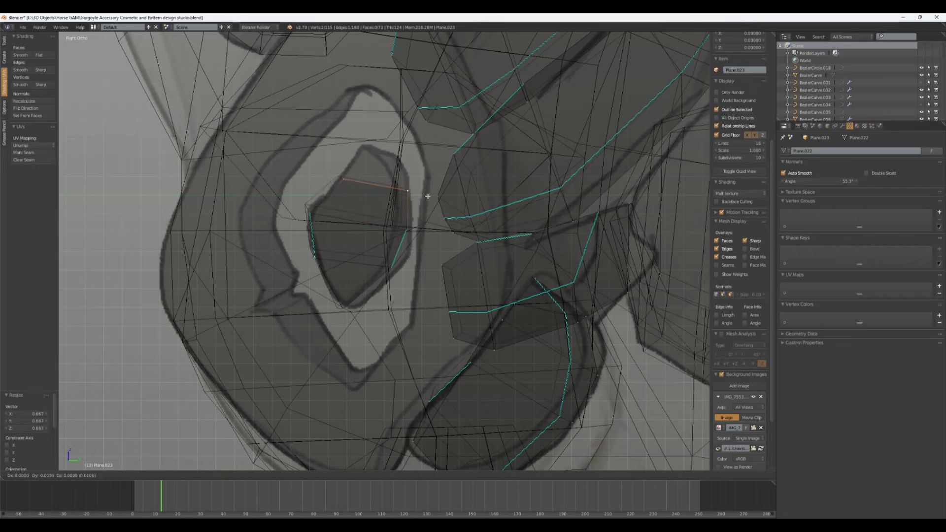
click(424, 156)
key(w)
click(425, 164)
click(419, 165)
key(g)
click(376, 158)
Step: Scale and move the new shoulder plate along the X axis and tilt it to match the curve of the horse's shoulder
key(z)
key(z)
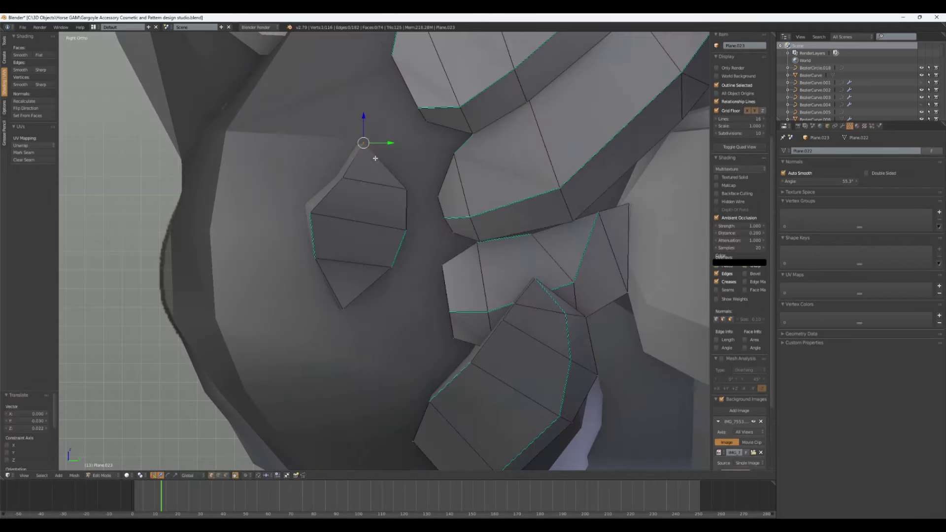
scroll(383, 212, down, 4)
key(z)
middle_drag(362, 217, 478, 242)
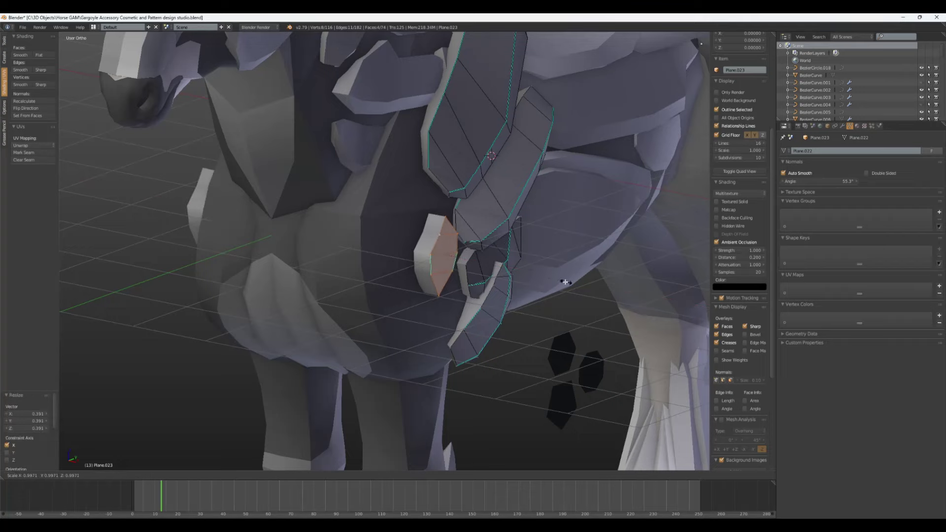
key(x)
click(536, 279)
middle_drag(536, 280, 566, 280)
key(g)
key(x)
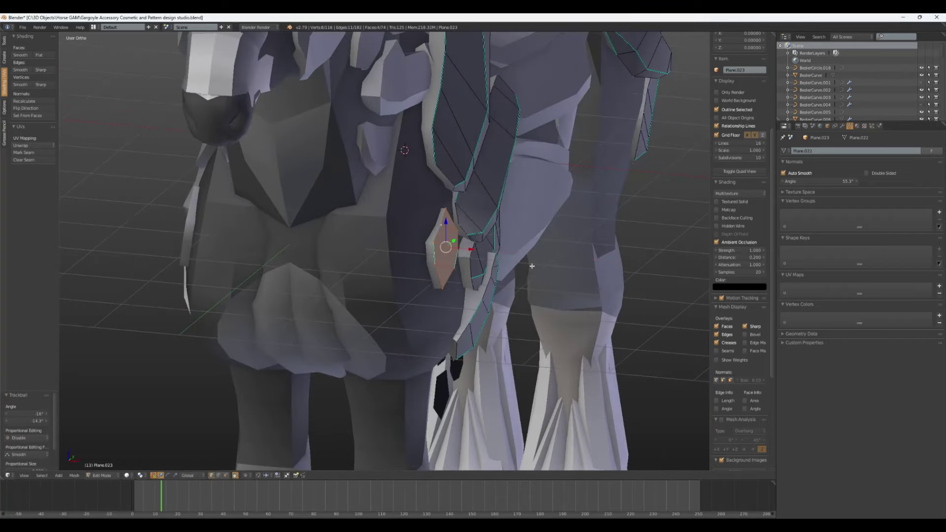